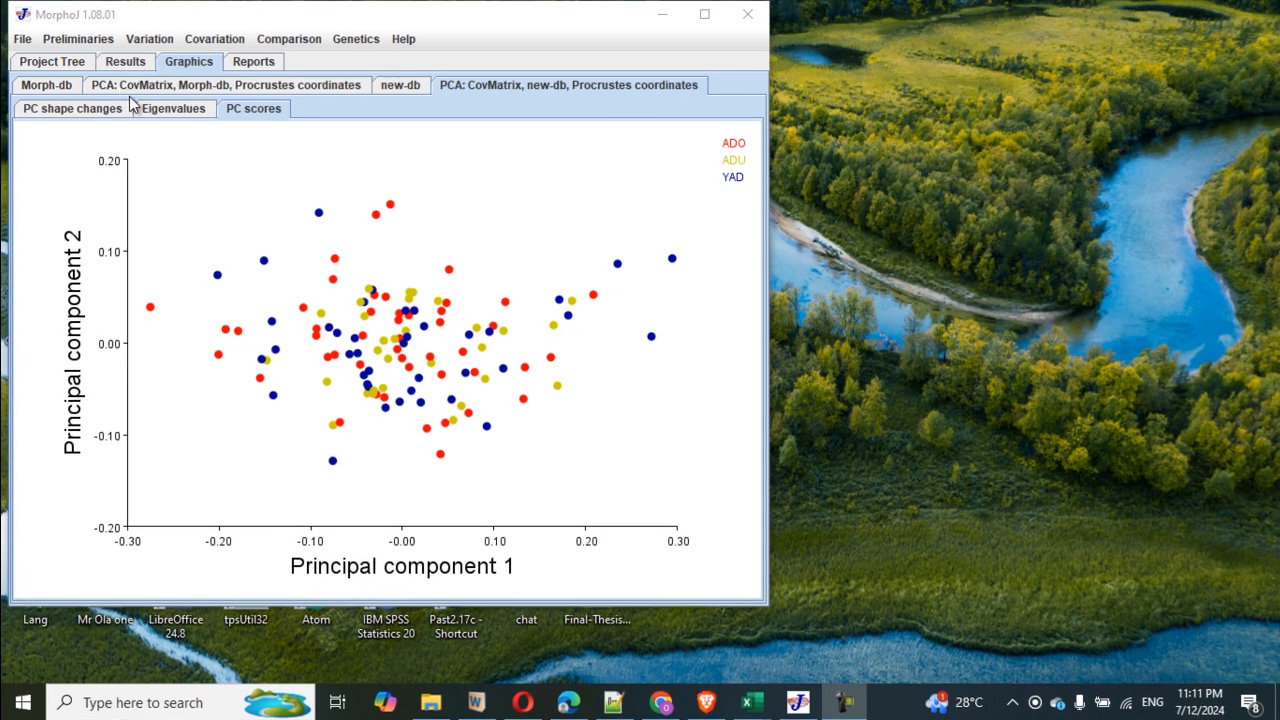
- Show the Morpho-Pro project tree and select the Morph-db dataset
{"action": "left_click", "coordinate": [63, 62]}
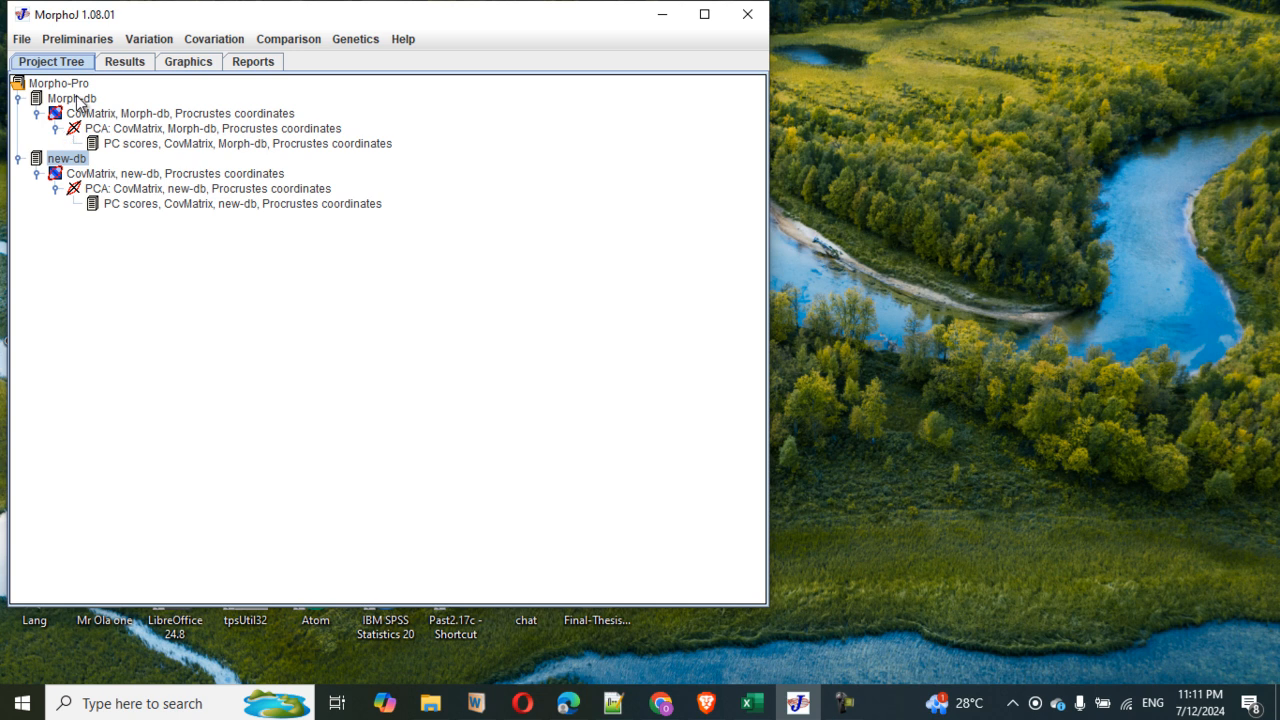
{"action": "left_click", "coordinate": [77, 99]}
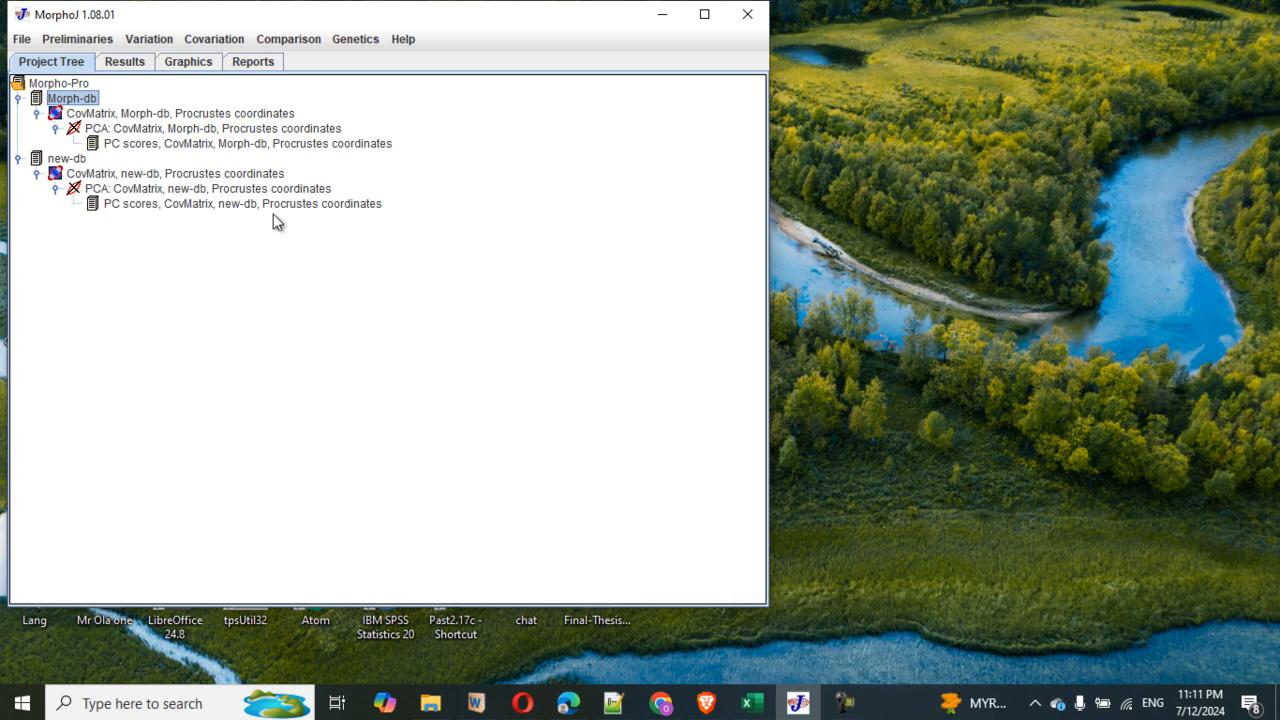
{"action": "mouse_move", "coordinate": [603, 14]}
{"action": "left_mouse_down"}
{"action": "mouse_move", "coordinate": [620, 109]}
{"action": "mouse_move", "coordinate": [614, 12]}
{"action": "mouse_move", "coordinate": [603, 21]}
{"action": "left_mouse_up"}
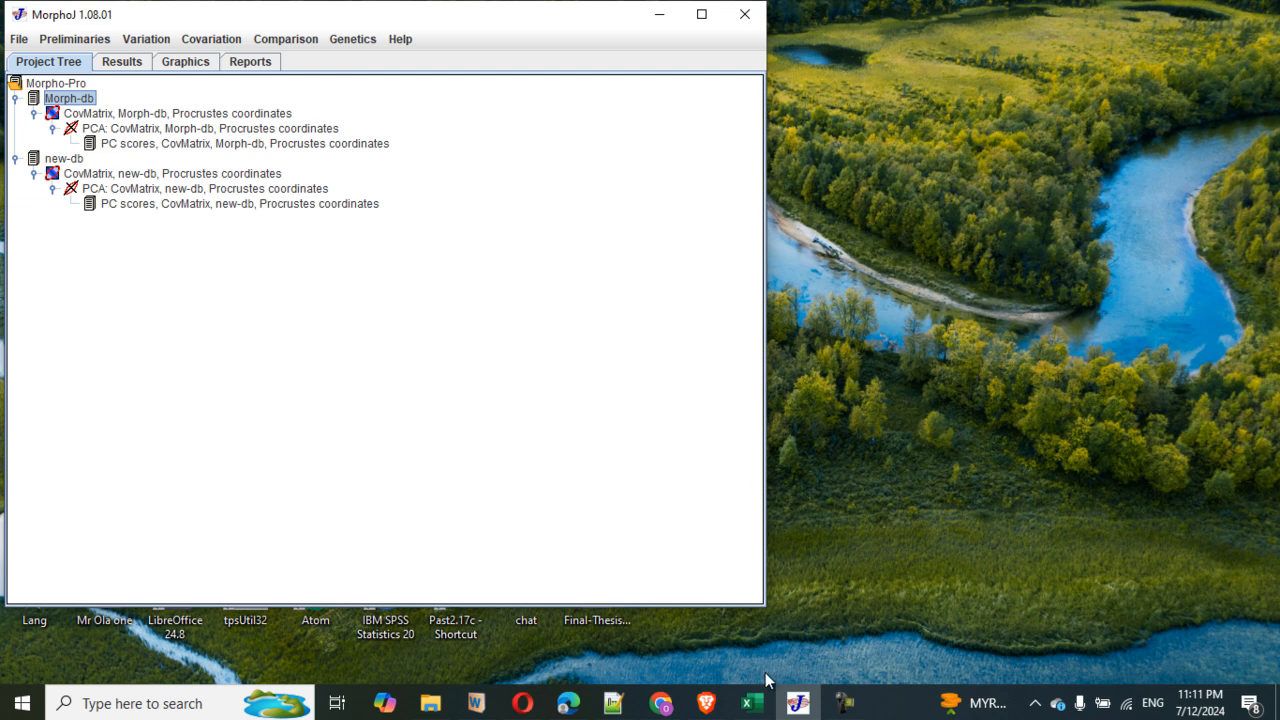
- Switch to the Combined_LM-Err workbook in Excel and examine the original landmark rows and the ER-suffixed rows below them
{"action": "left_click", "coordinate": [752, 703]}
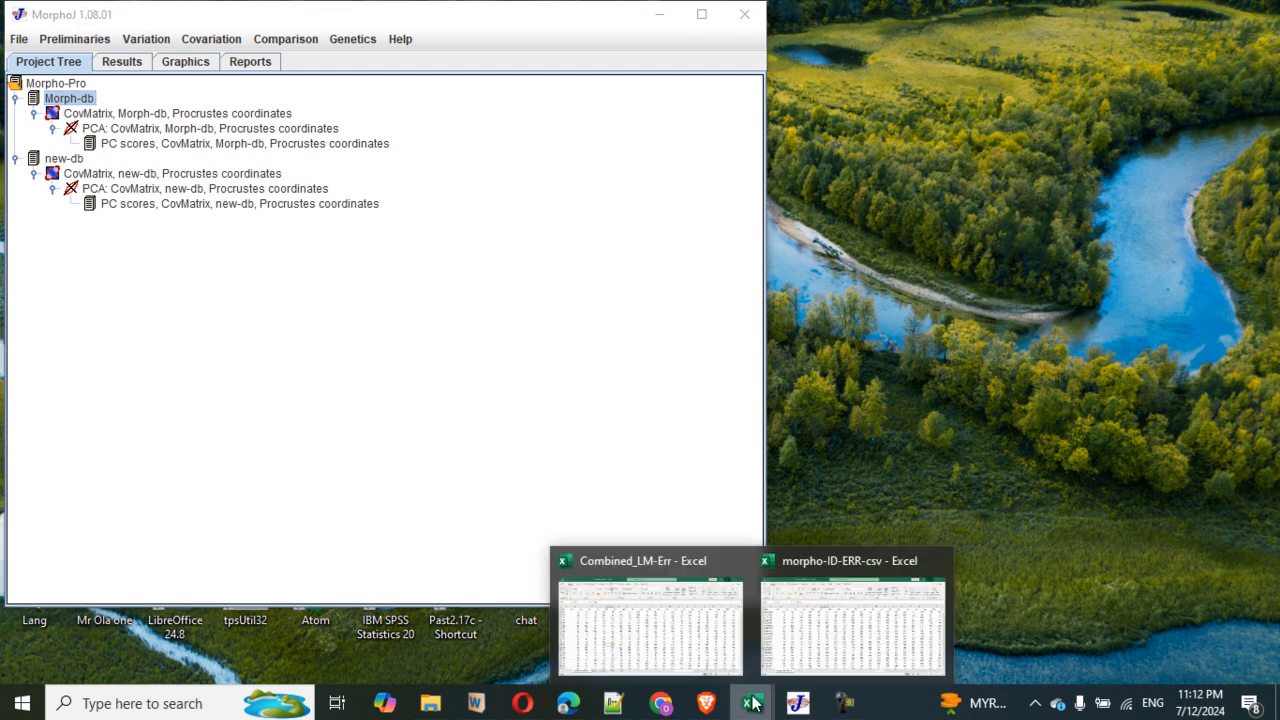
{"action": "left_click", "coordinate": [655, 640]}
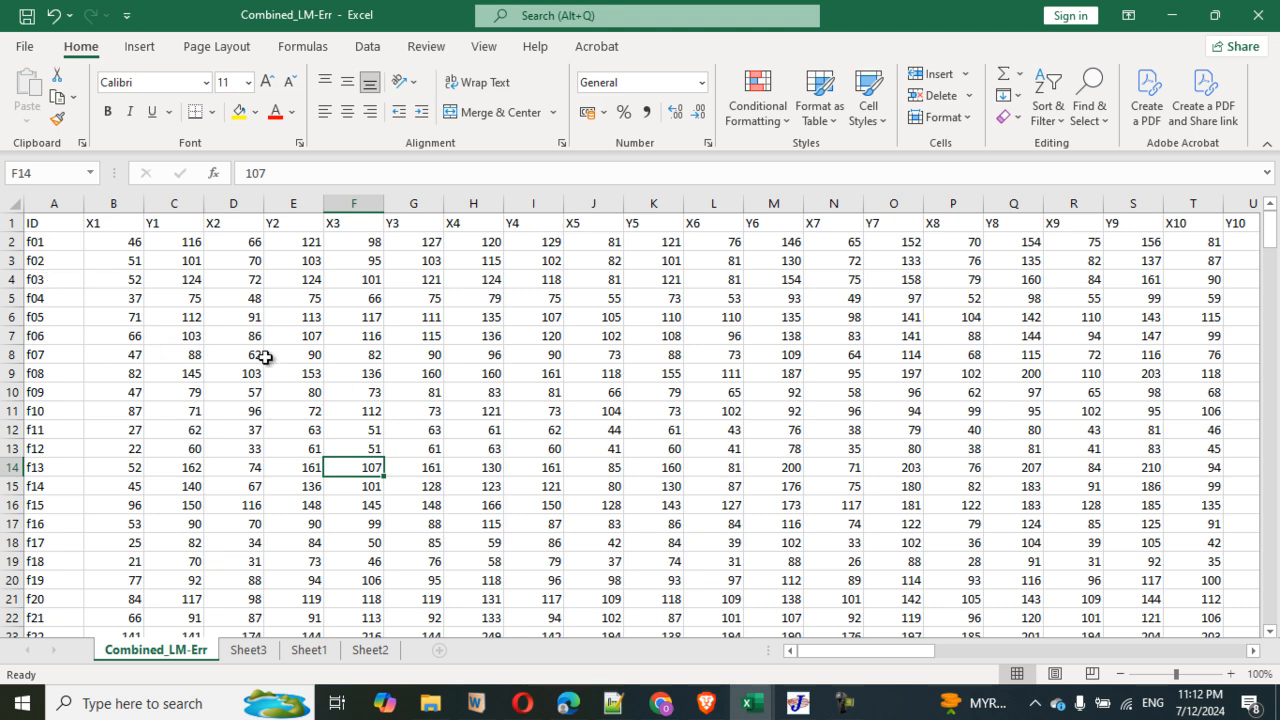
{"action": "left_click_drag", "start_coordinate": [1270, 236], "coordinate": [1257, 432]}
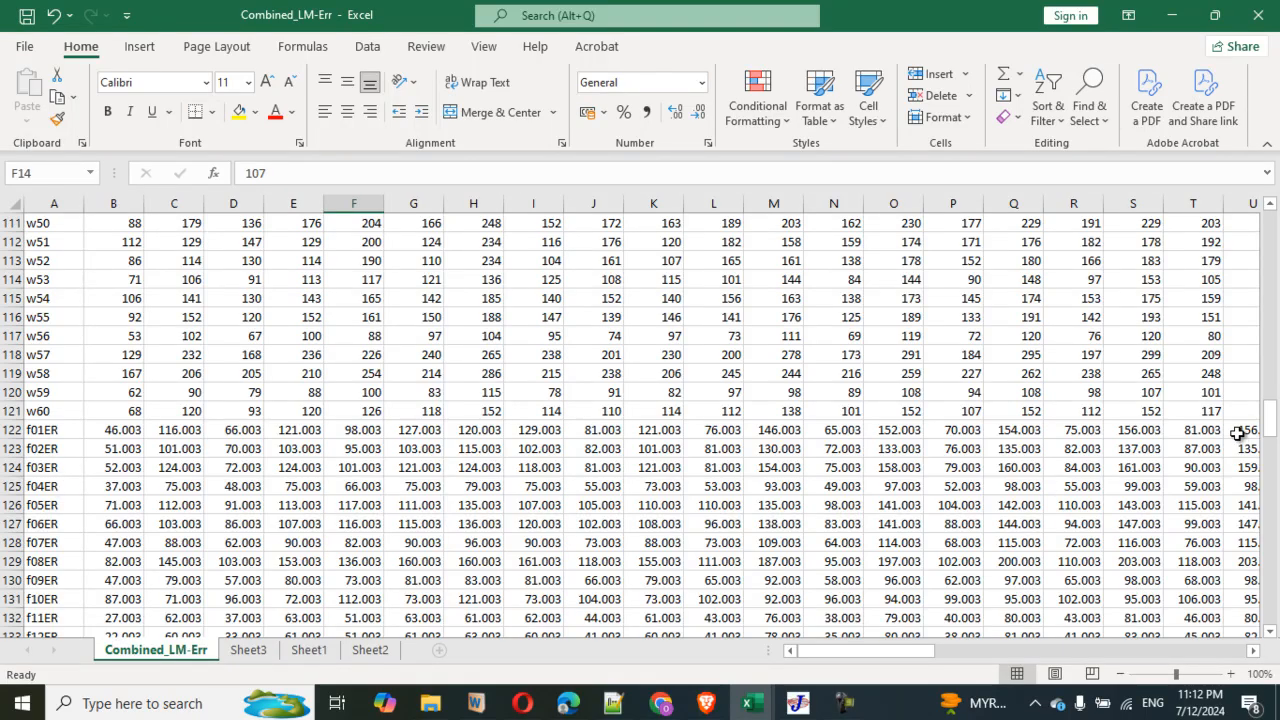
{"action": "left_click_drag", "start_coordinate": [1269, 432], "coordinate": [1277, 232]}
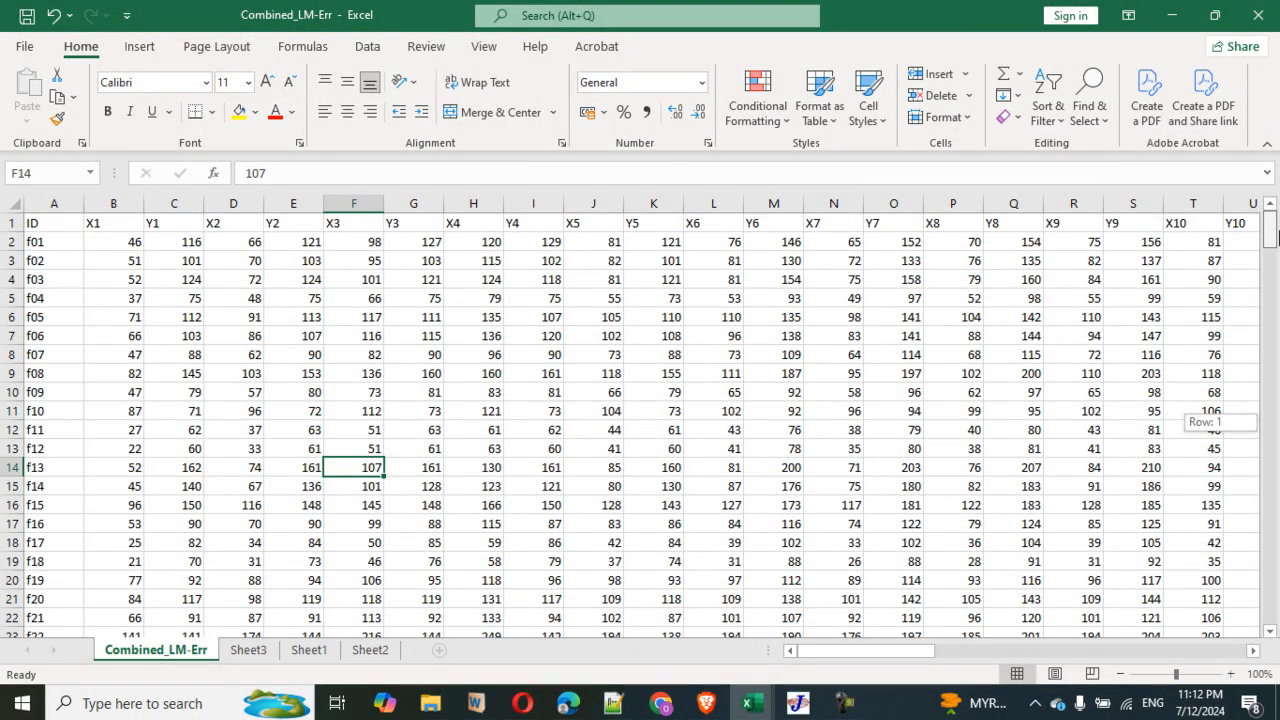
{"action": "left_click_drag", "start_coordinate": [1277, 232], "coordinate": [1276, 231]}
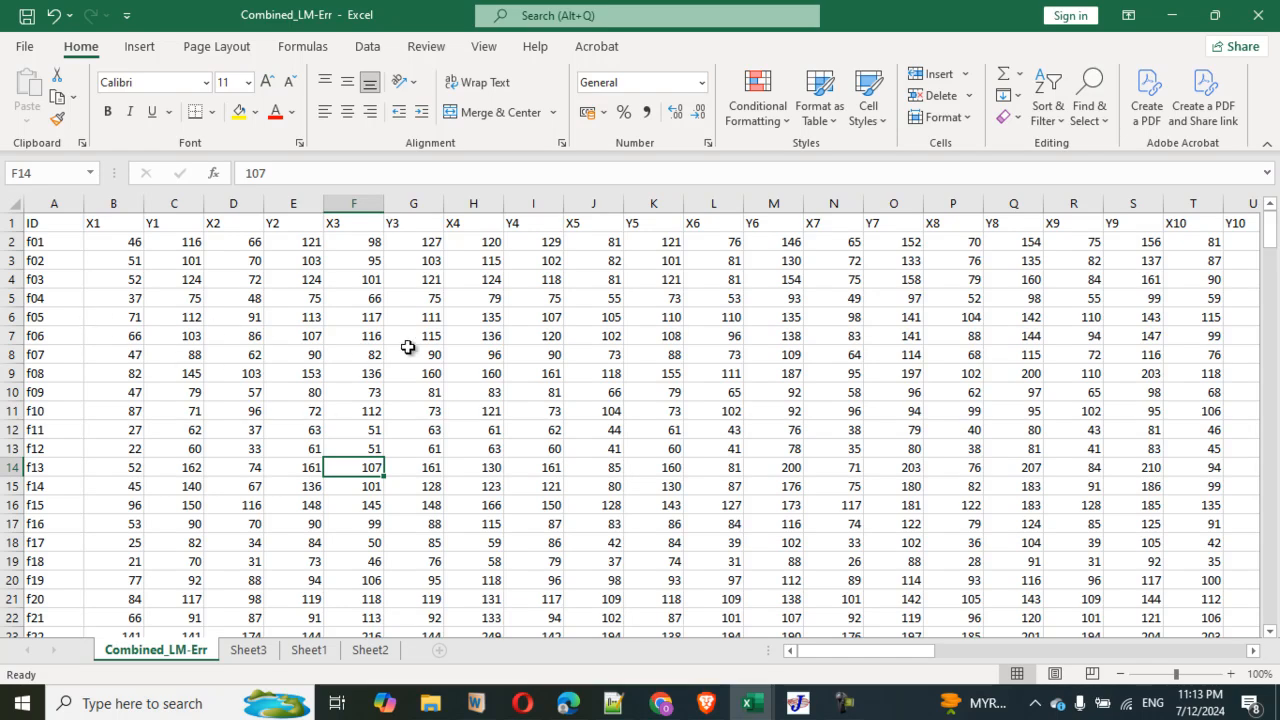
- Switch to MorphoJ and start creating a new dataset
{"action": "left_click", "coordinate": [797, 704]}
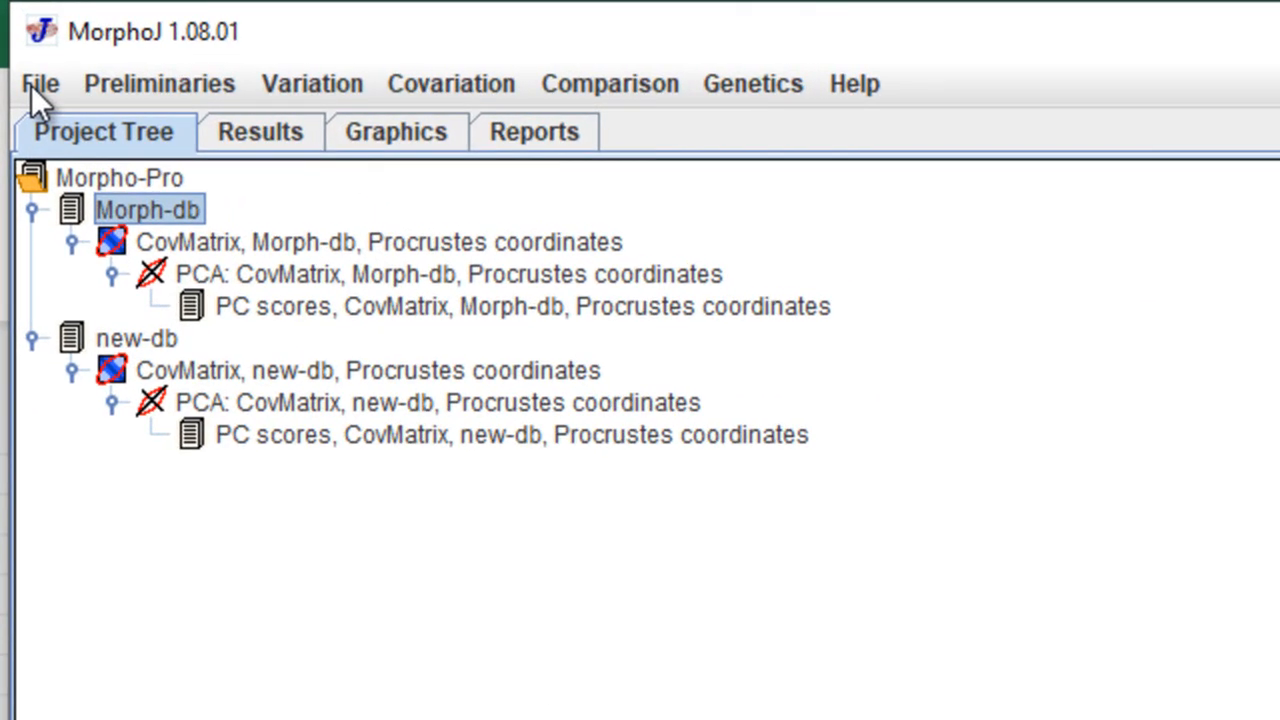
{"action": "left_click", "coordinate": [17, 40]}
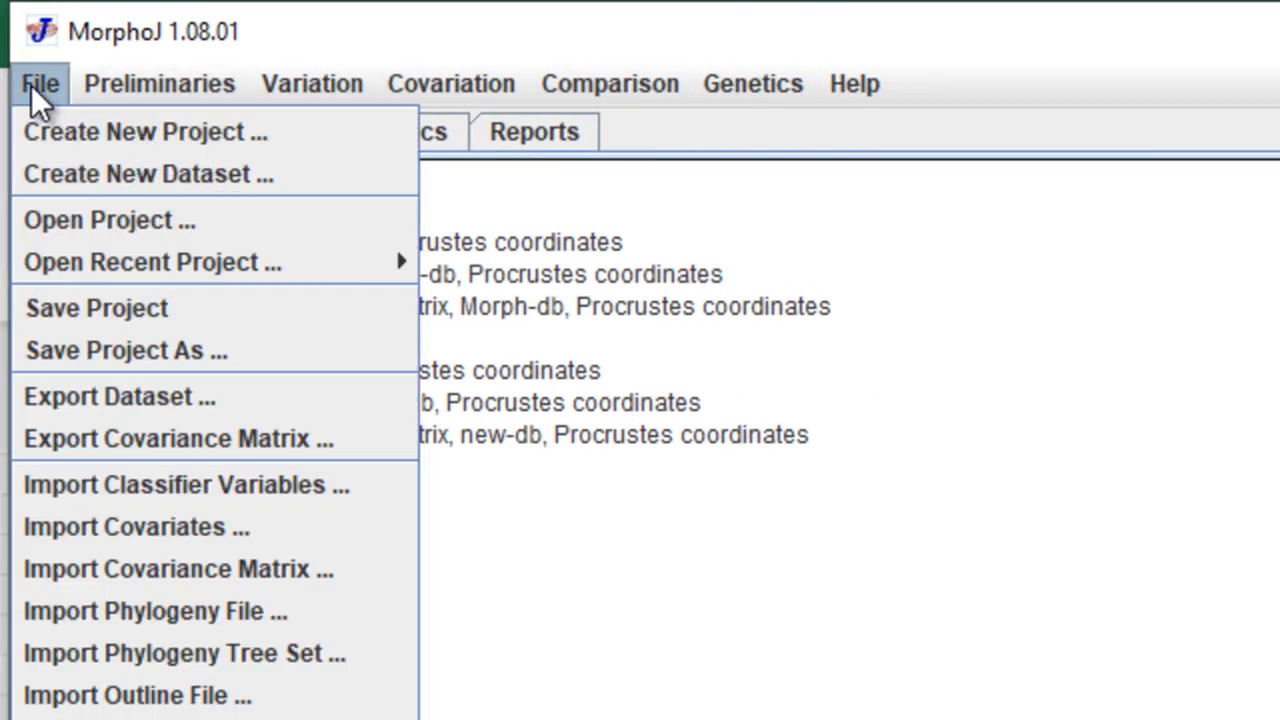
{"action": "left_click", "coordinate": [103, 175]}
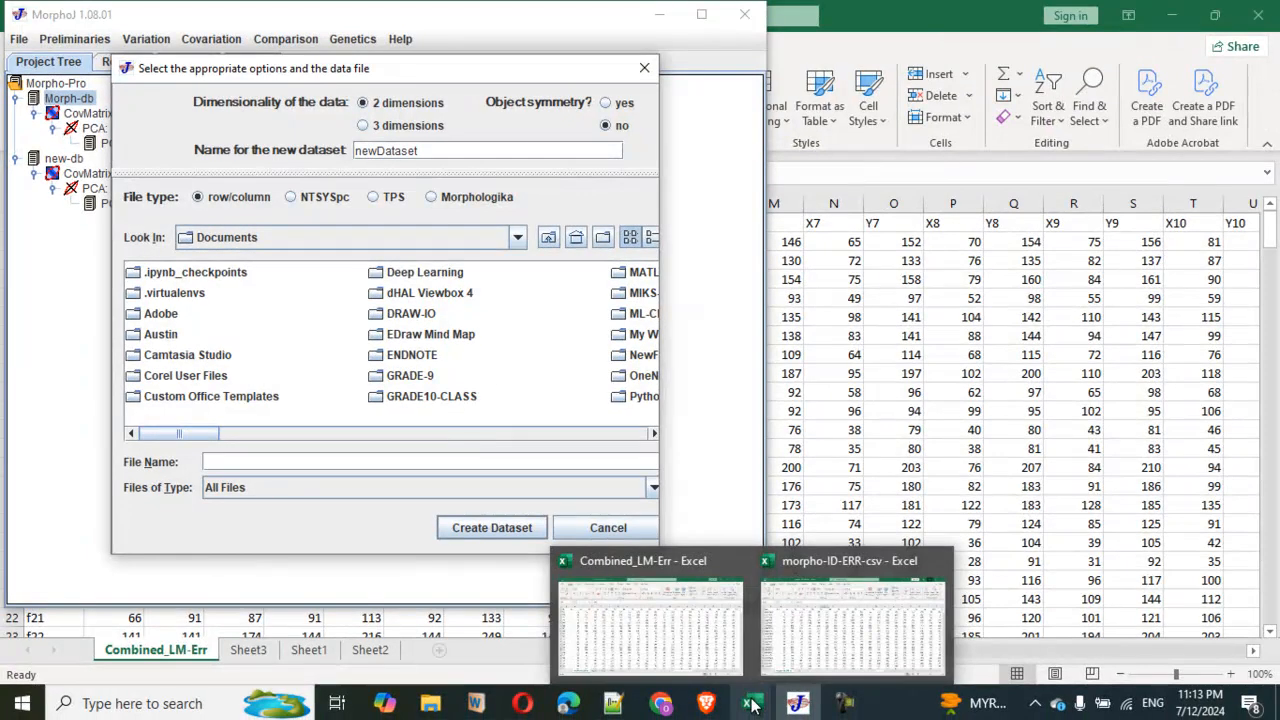
- Check the folder locations of the recent morpho CSV files in Excel, and return to MorphoJ
{"action": "left_click", "coordinate": [887, 401]}
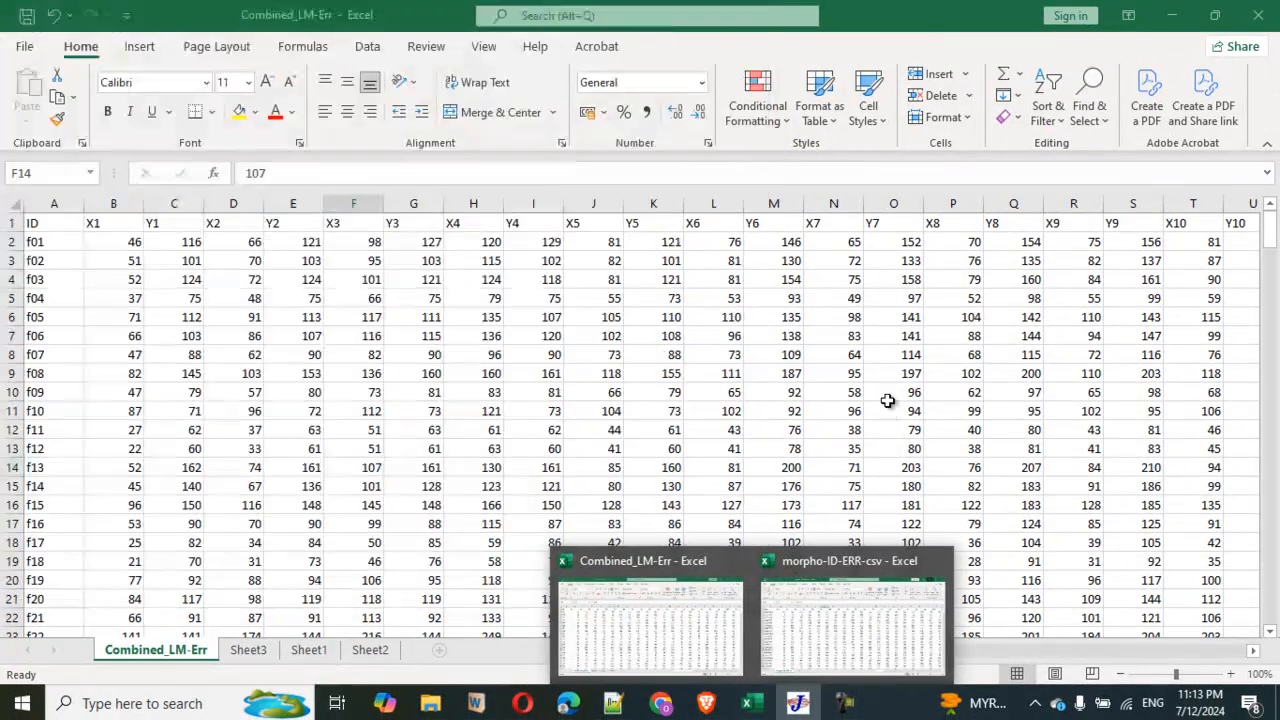
{"action": "left_click", "coordinate": [25, 48]}
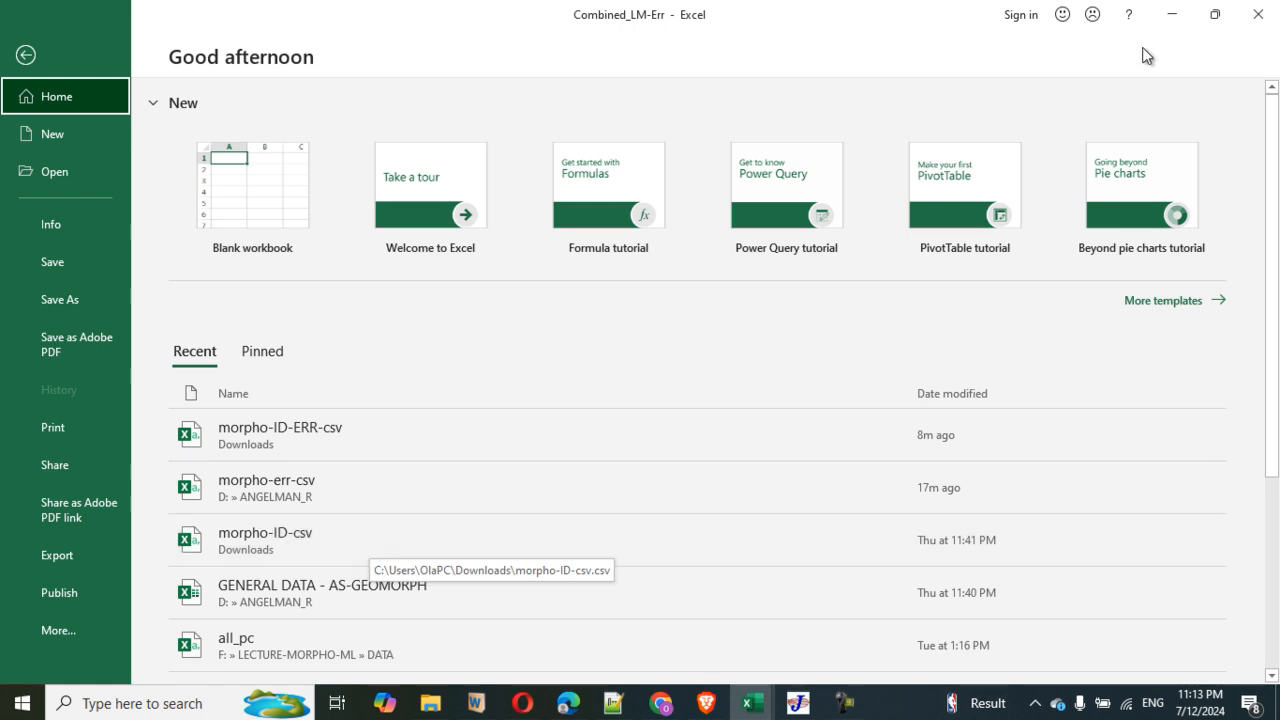
{"action": "left_click", "coordinate": [1172, 15]}
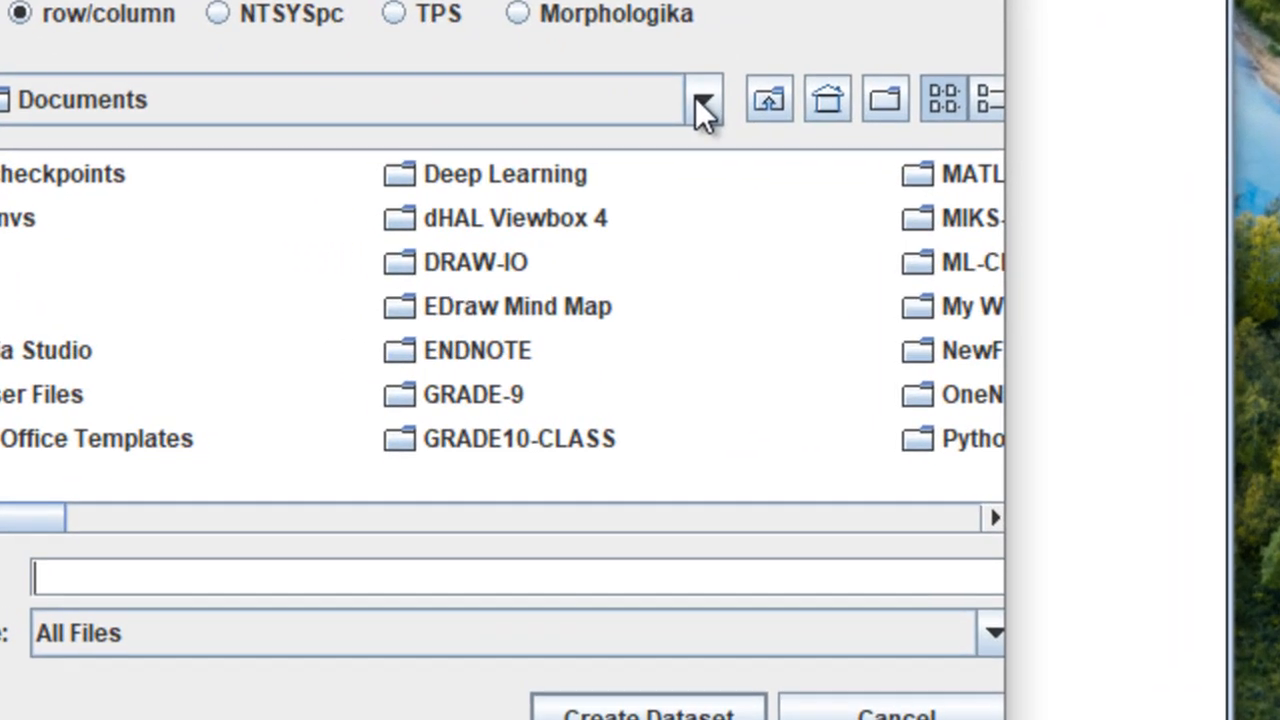
- Set the folder for the new dataset's data file to Downloads
{"action": "left_click", "coordinate": [518, 243]}
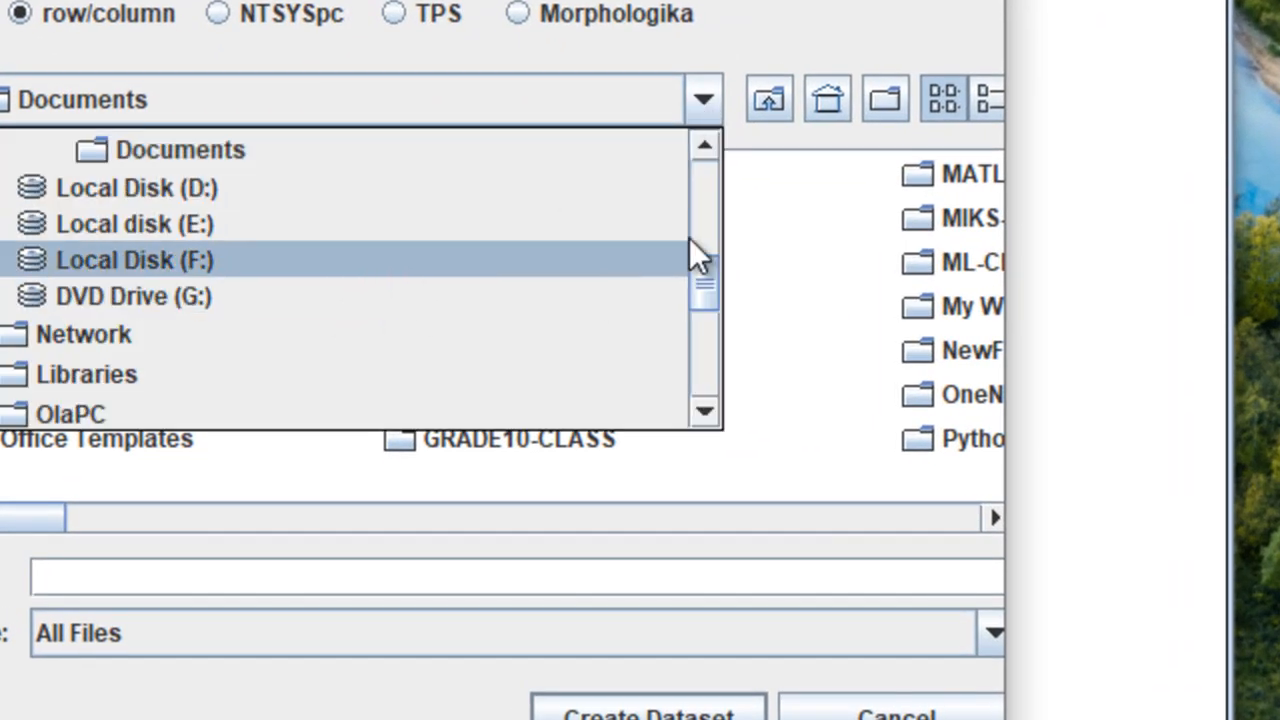
{"action": "left_click", "coordinate": [705, 148]}
{"action": "left_click", "coordinate": [705, 148]}
{"action": "left_click", "coordinate": [705, 148]}
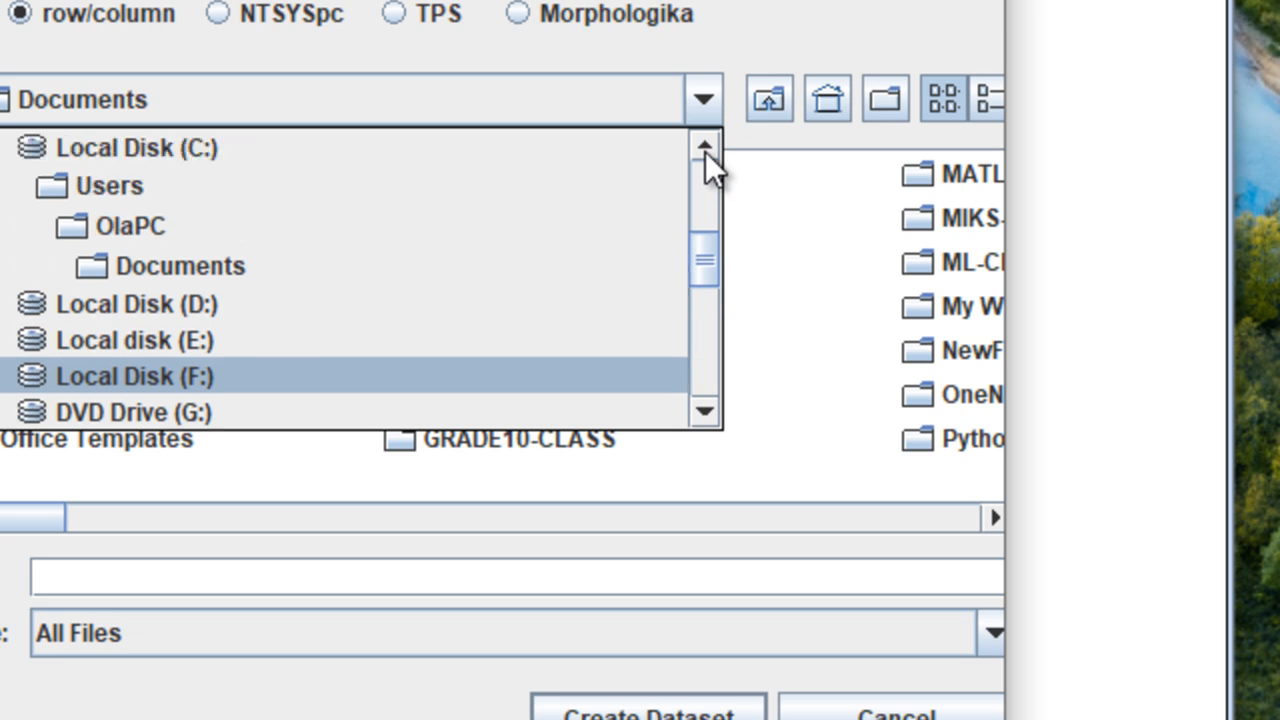
{"action": "left_click", "coordinate": [705, 148]}
{"action": "left_click_drag", "start_coordinate": [707, 240], "coordinate": [725, 364]}
{"action": "left_click_drag", "start_coordinate": [731, 368], "coordinate": [733, 193]}
{"action": "left_click", "coordinate": [171, 286]}
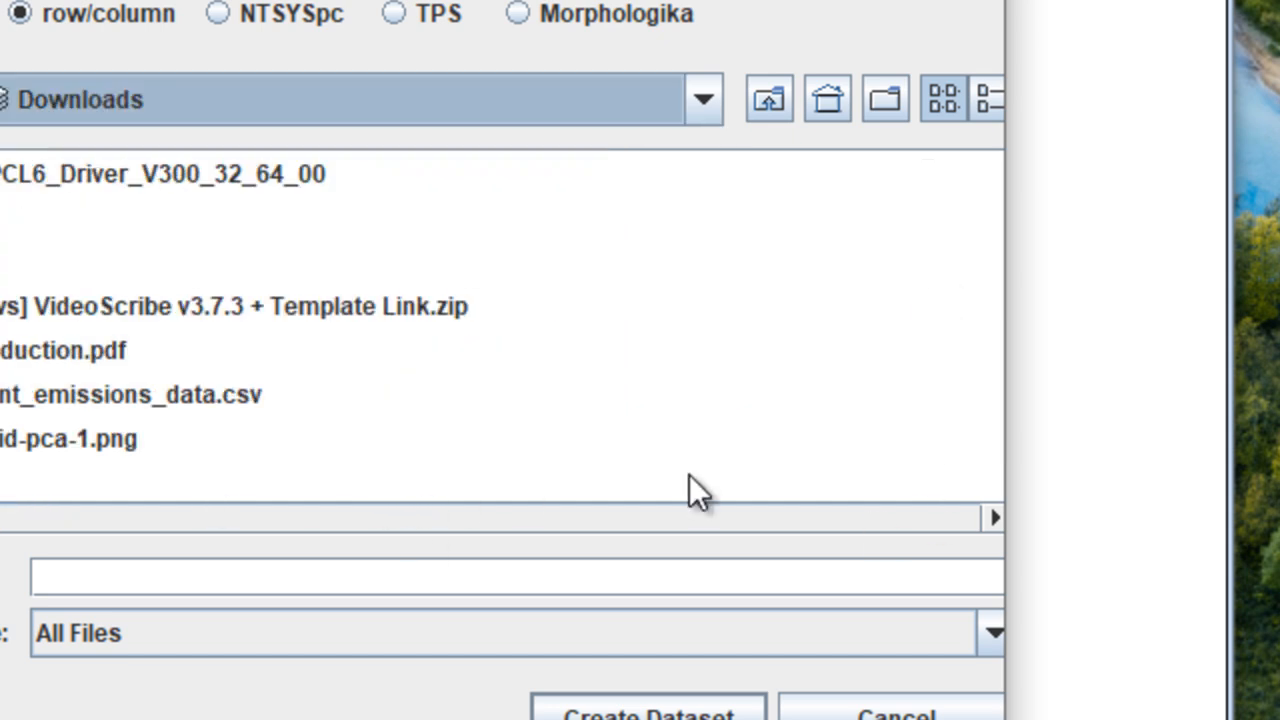
- Look through the files in the Downloads folder for the combined landmark and error data file
{"action": "left_click", "coordinate": [993, 514]}
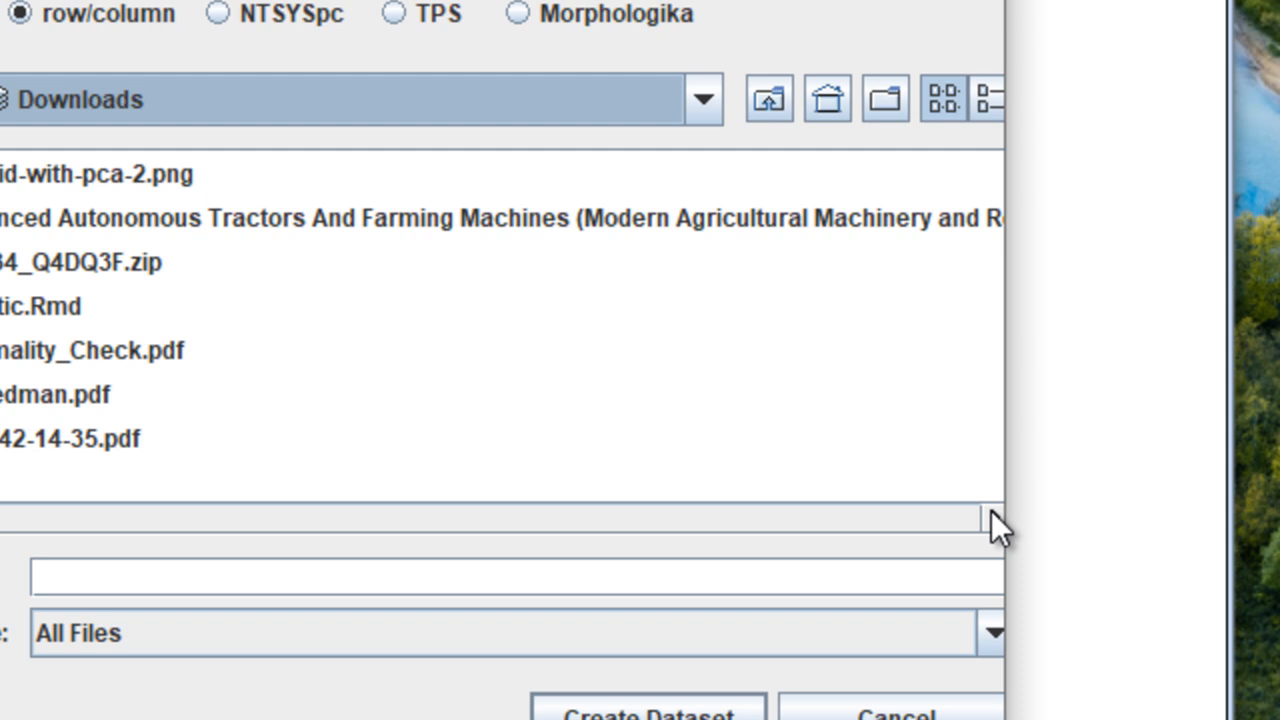
{"action": "left_click", "coordinate": [991, 514]}
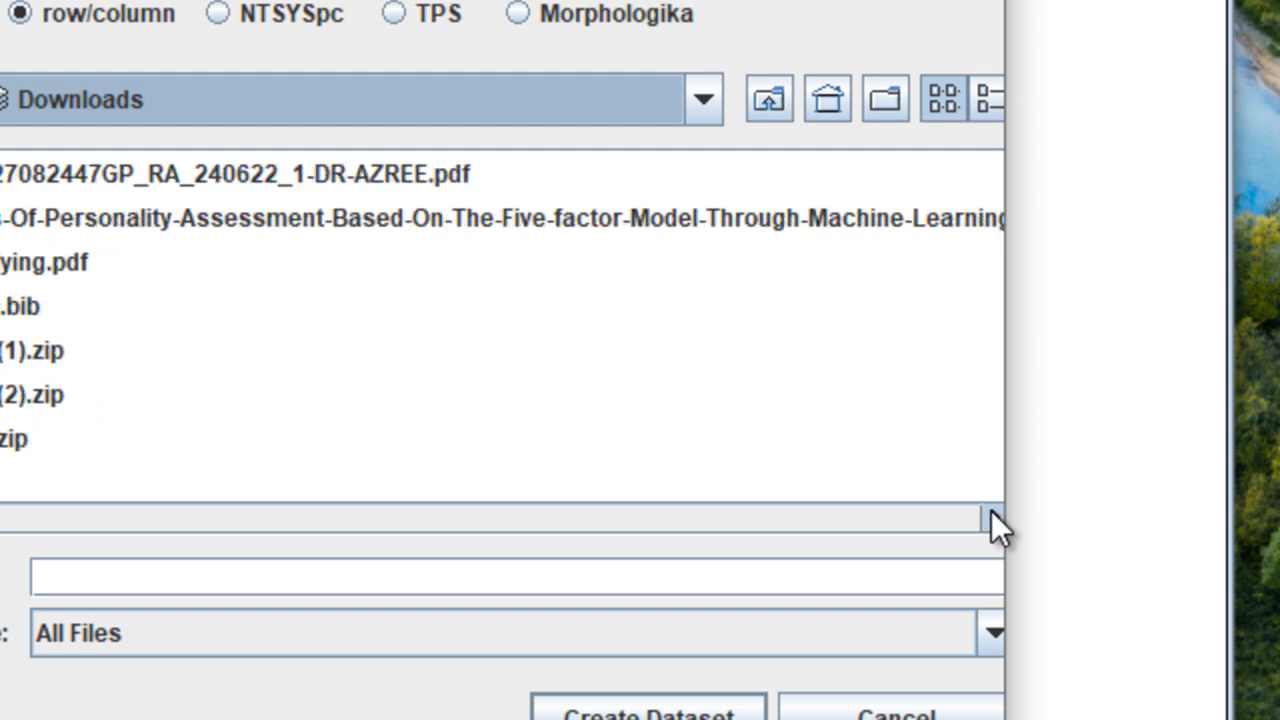
{"action": "left_click", "coordinate": [991, 517]}
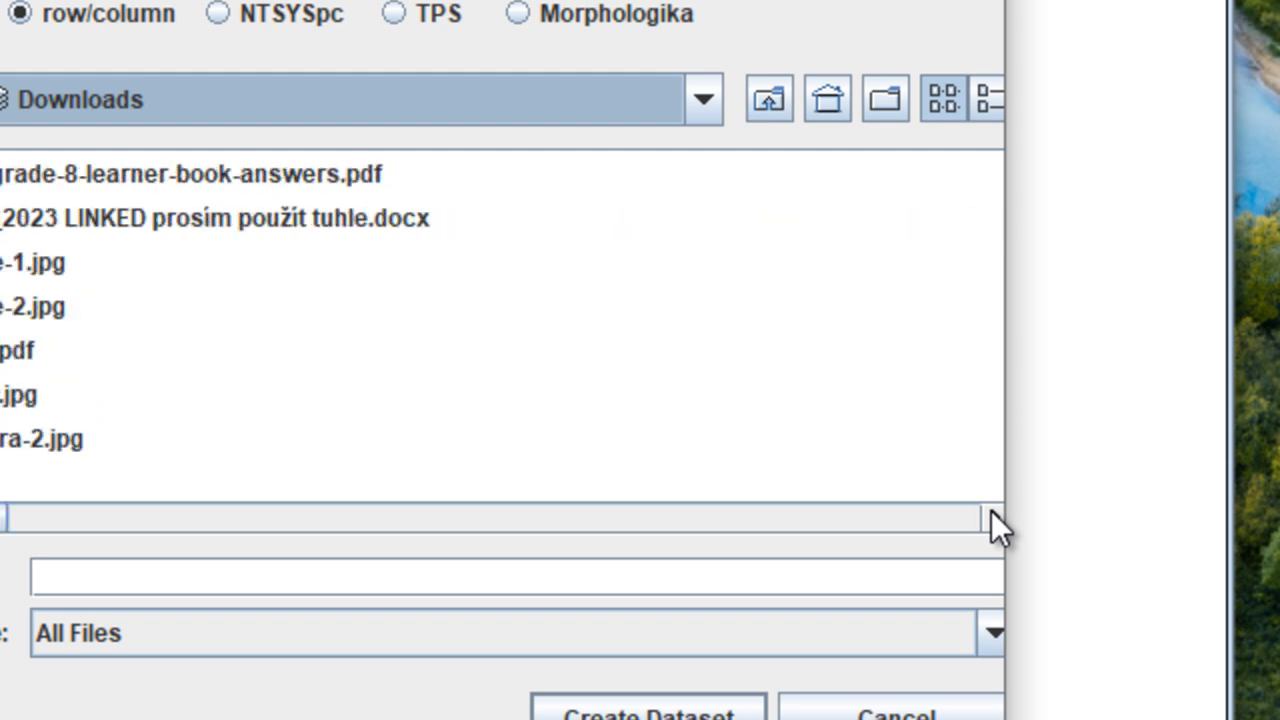
{"action": "left_click", "coordinate": [991, 517]}
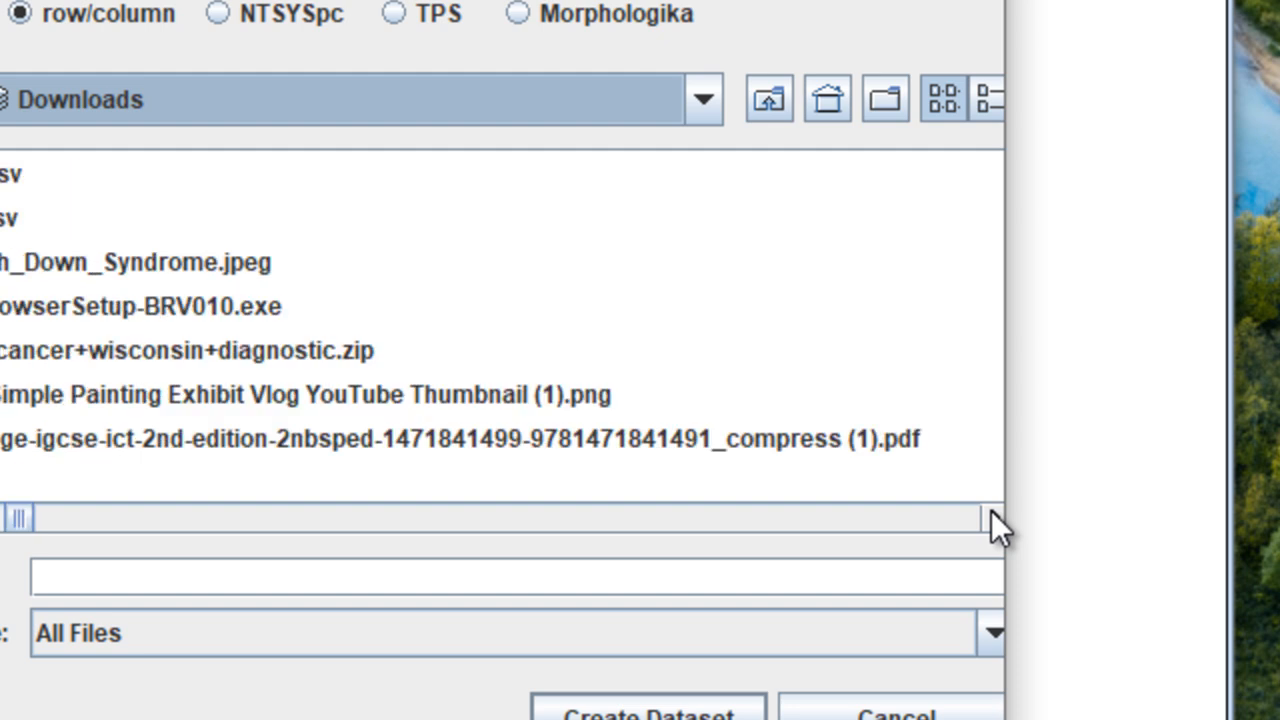
{"action": "left_click", "coordinate": [991, 517]}
{"action": "left_click", "coordinate": [991, 517]}
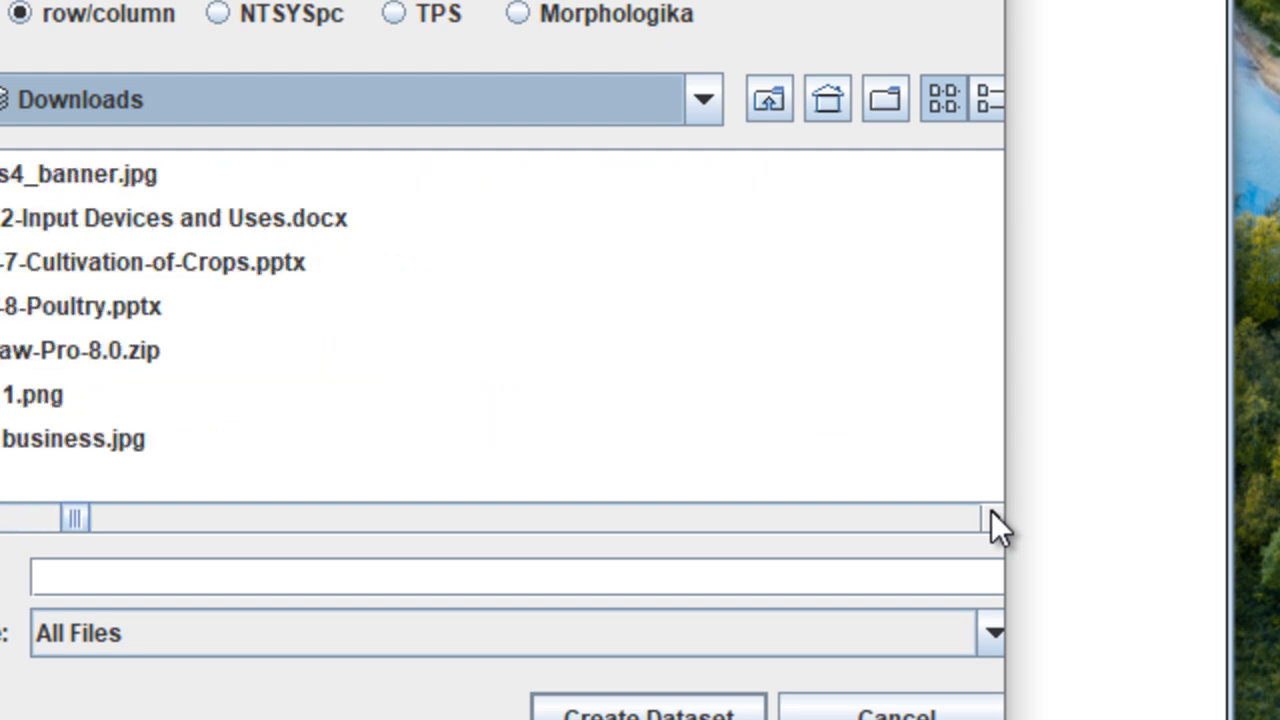
{"action": "left_click", "coordinate": [991, 517]}
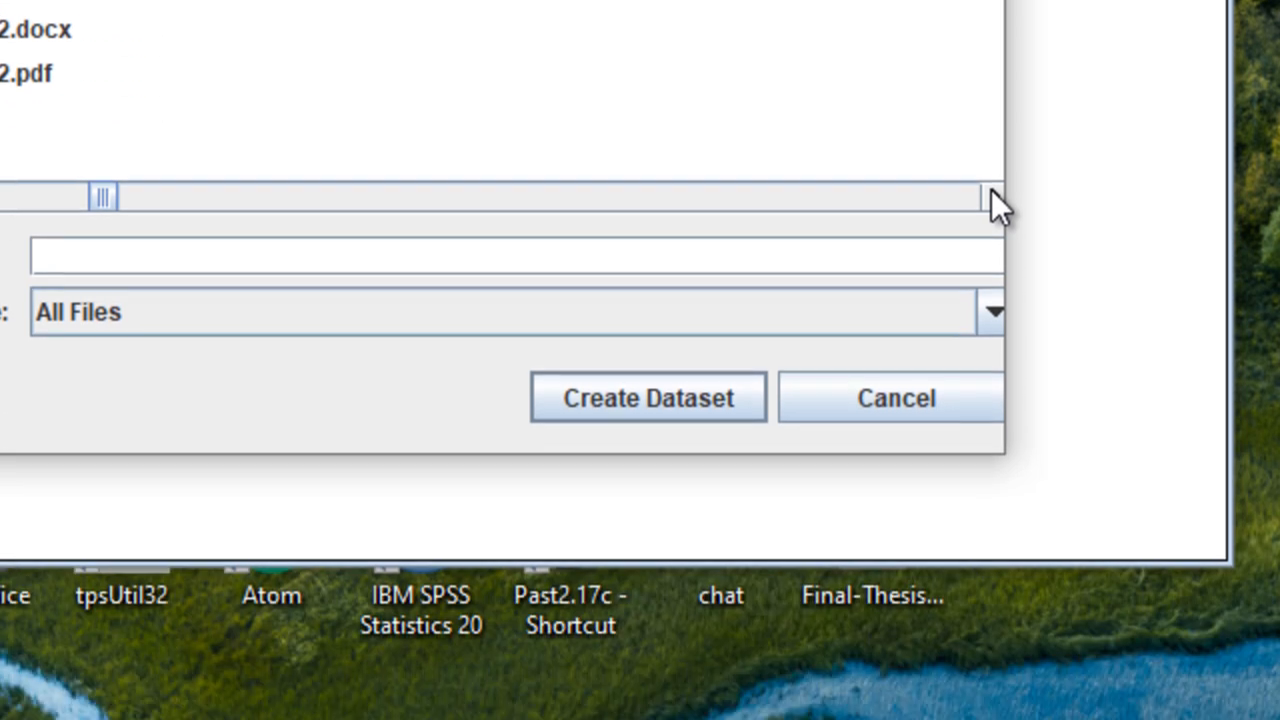
{"action": "left_click", "coordinate": [991, 168]}
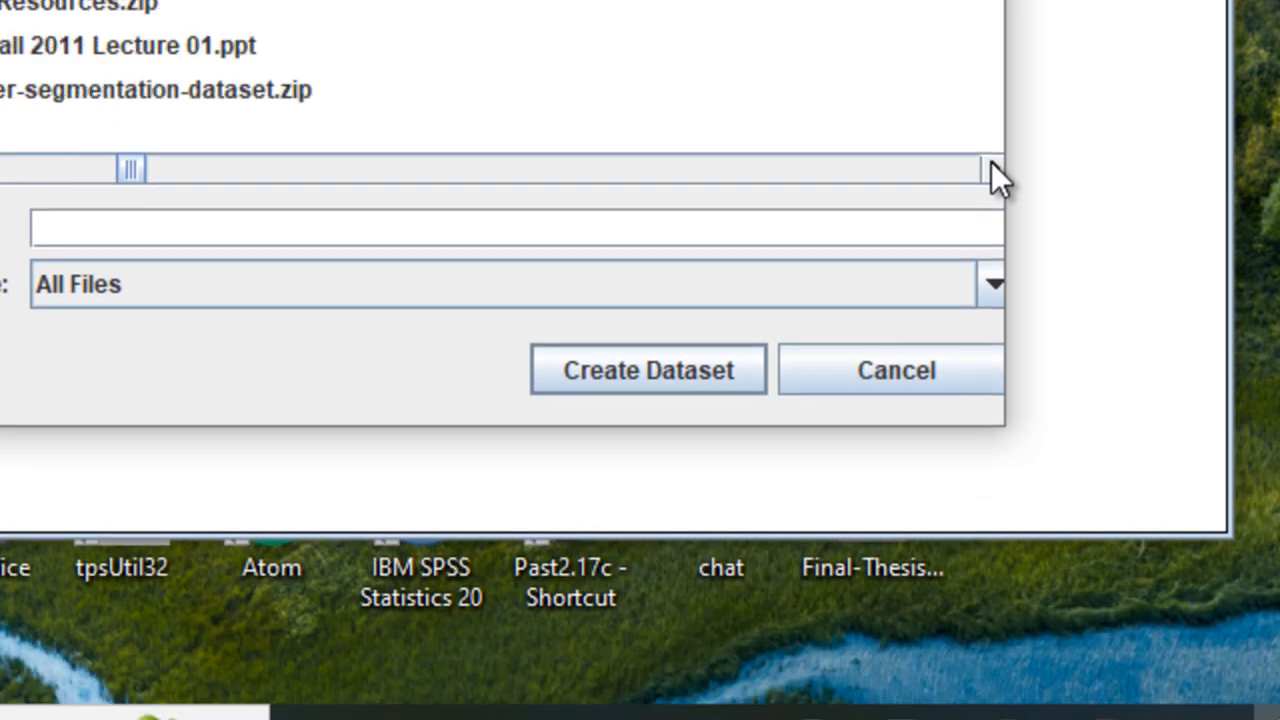
{"action": "left_click", "coordinate": [991, 168]}
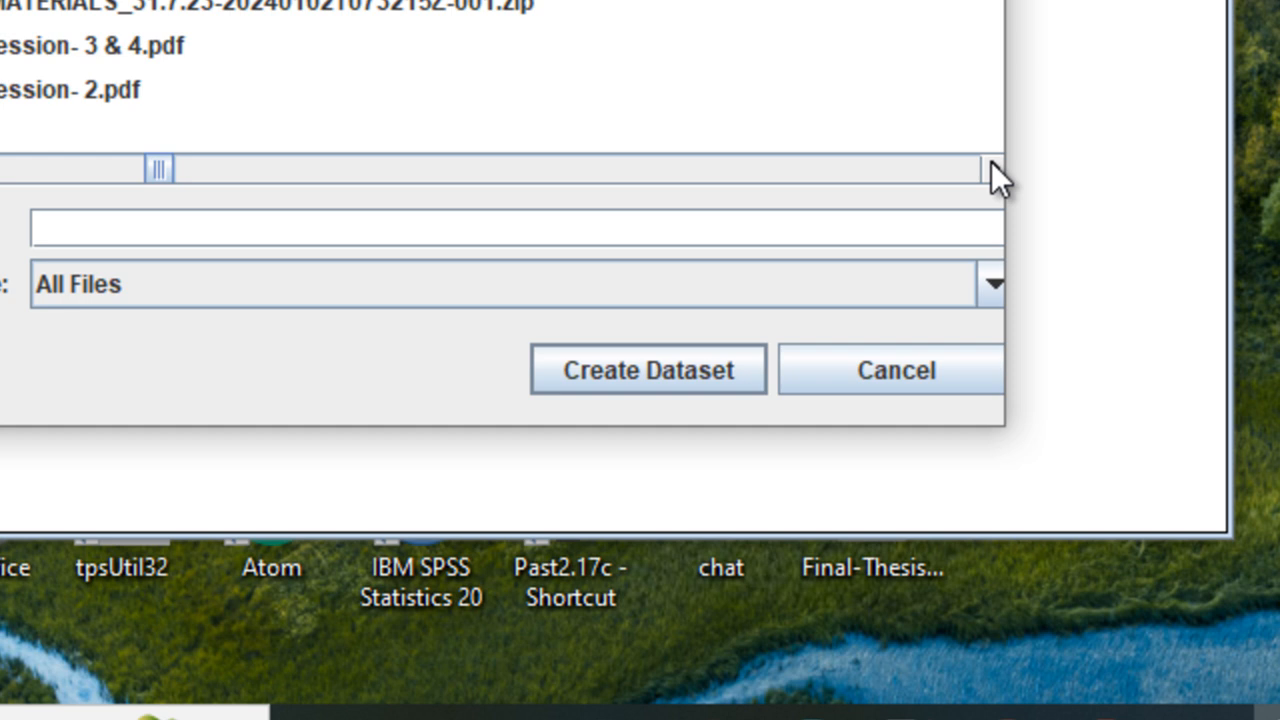
{"action": "left_click", "coordinate": [991, 168]}
{"action": "left_click", "coordinate": [991, 168]}
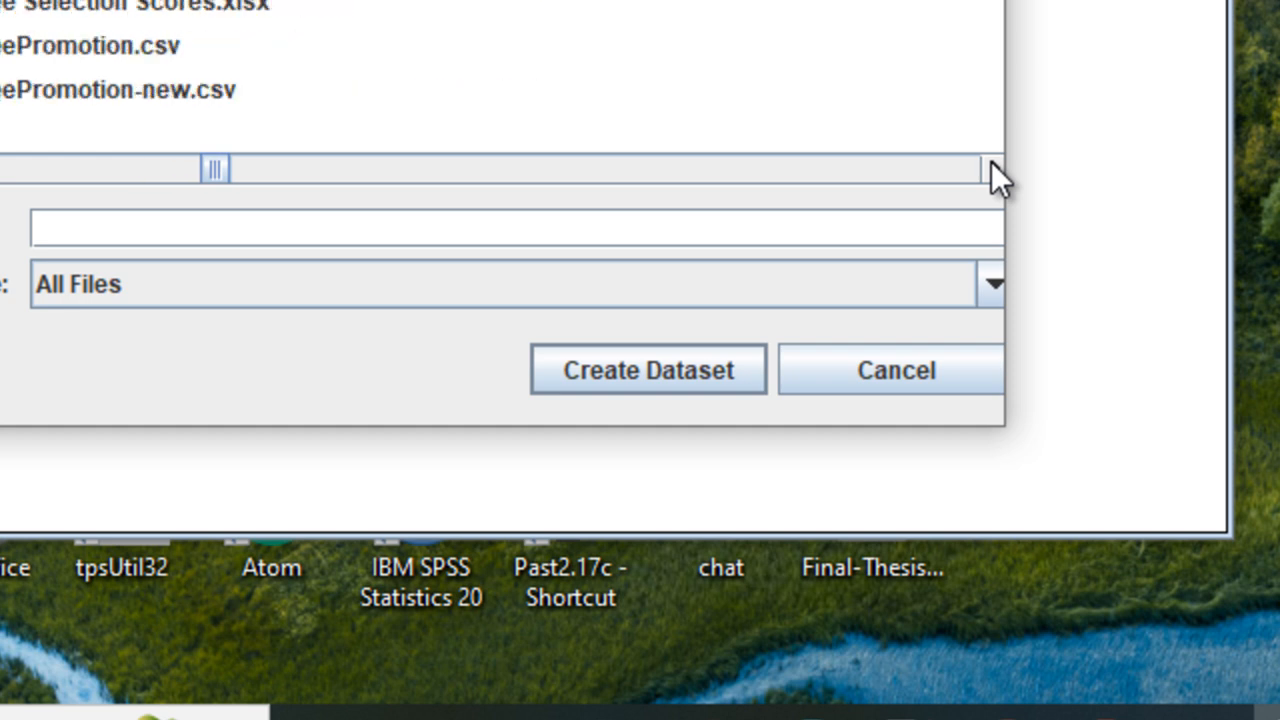
{"action": "left_click", "coordinate": [991, 168]}
{"action": "left_click", "coordinate": [991, 168]}
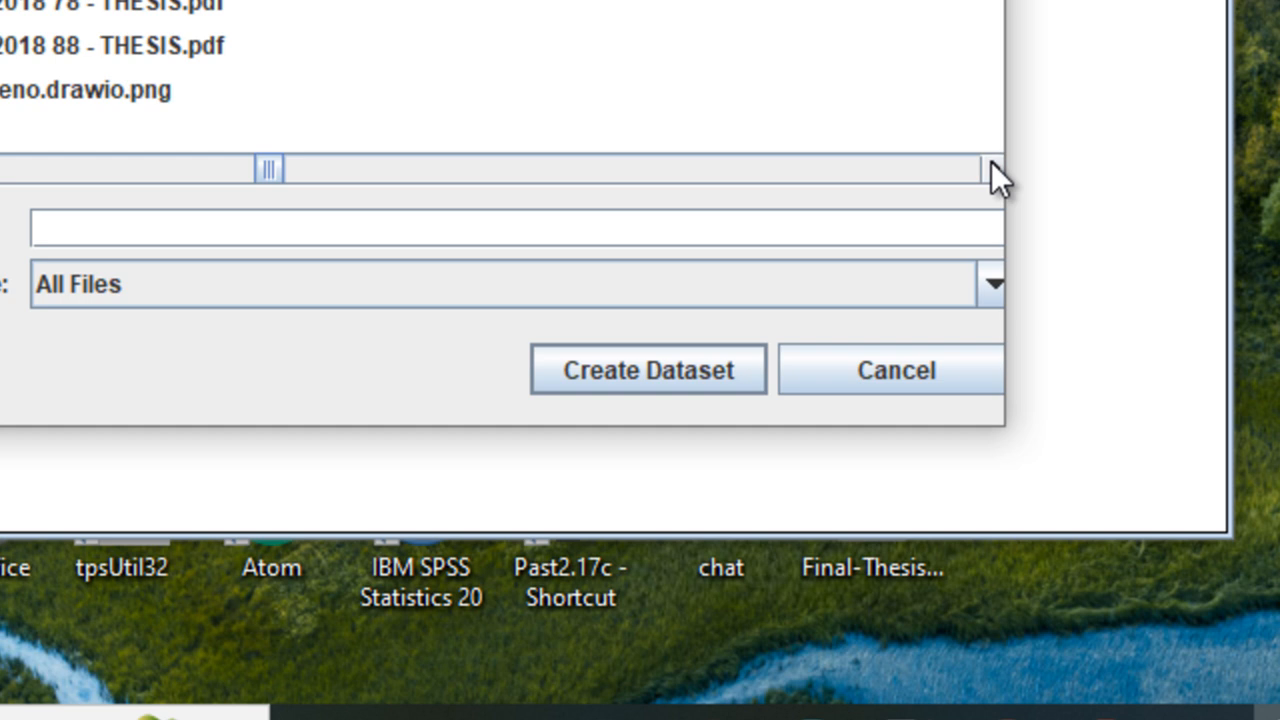
{"action": "left_click", "coordinate": [991, 168]}
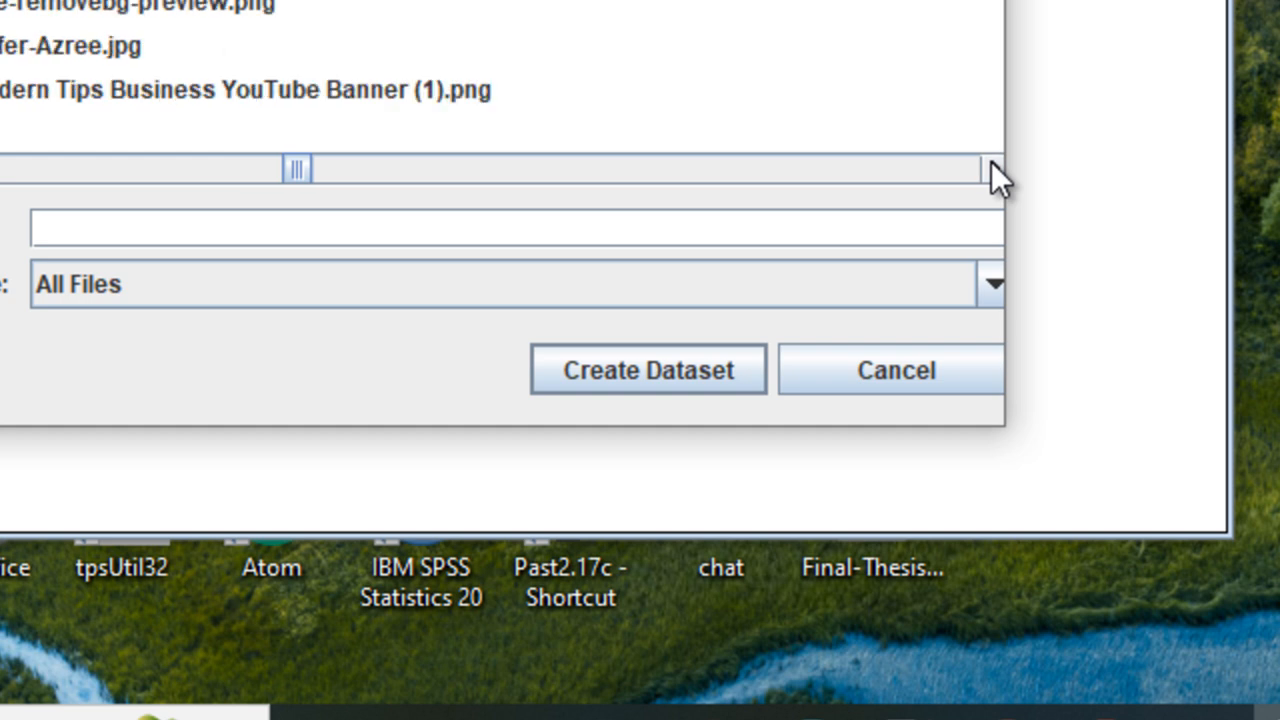
{"action": "left_click", "coordinate": [991, 168]}
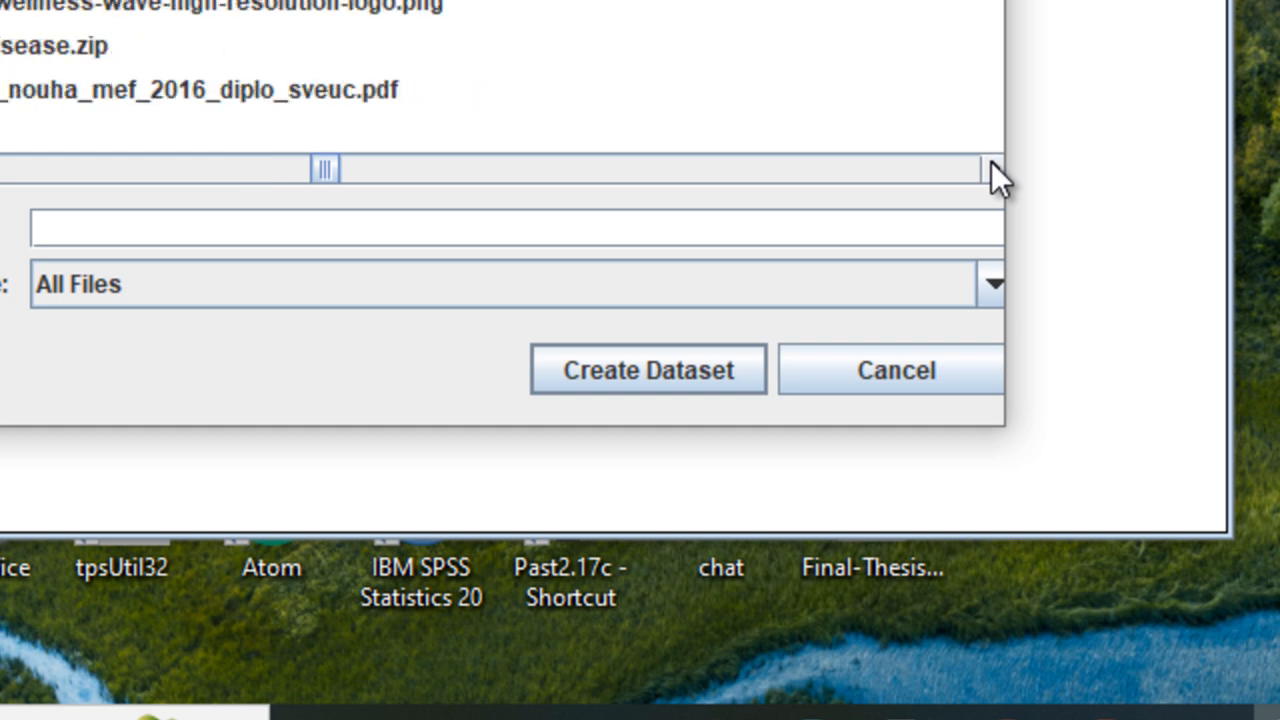
{"action": "left_click", "coordinate": [991, 168]}
{"action": "left_click", "coordinate": [991, 168]}
{"action": "left_click", "coordinate": [991, 168]}
{"action": "left_click", "coordinate": [991, 168]}
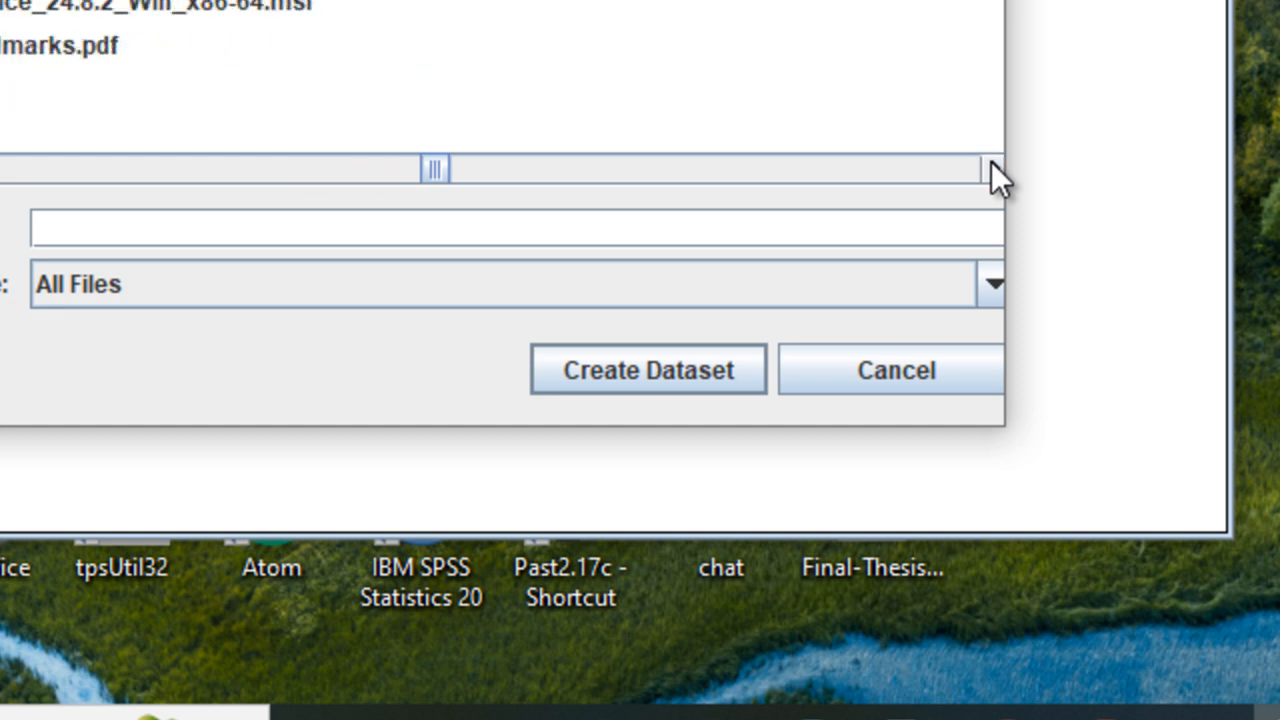
{"action": "left_click", "coordinate": [991, 168]}
{"action": "left_click", "coordinate": [991, 168]}
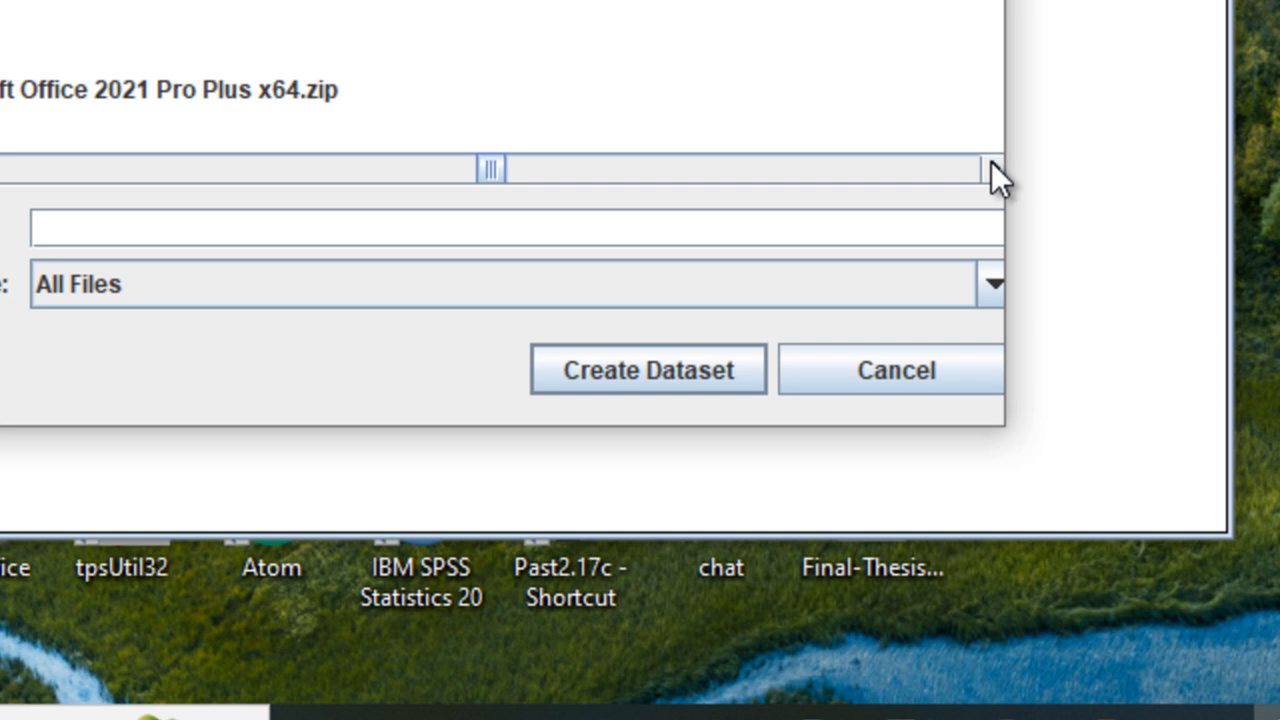
{"action": "left_click", "coordinate": [991, 168]}
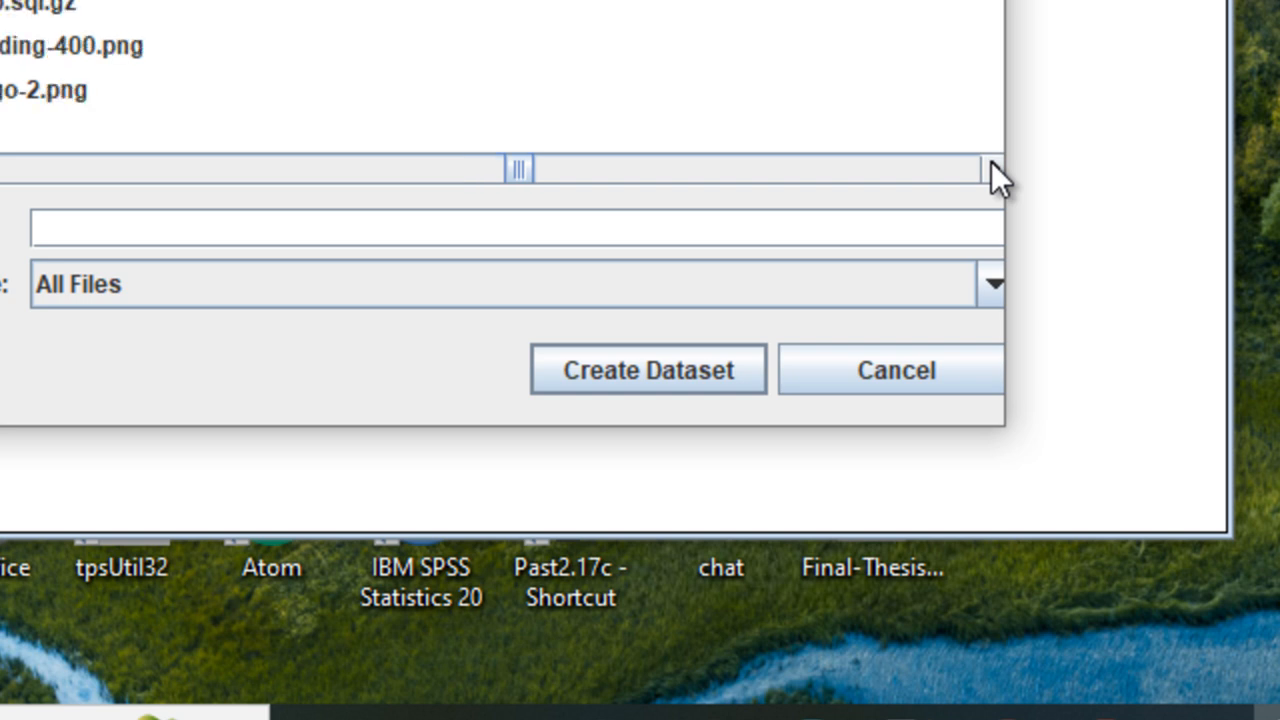
{"action": "left_click", "coordinate": [991, 168]}
{"action": "left_click", "coordinate": [991, 168]}
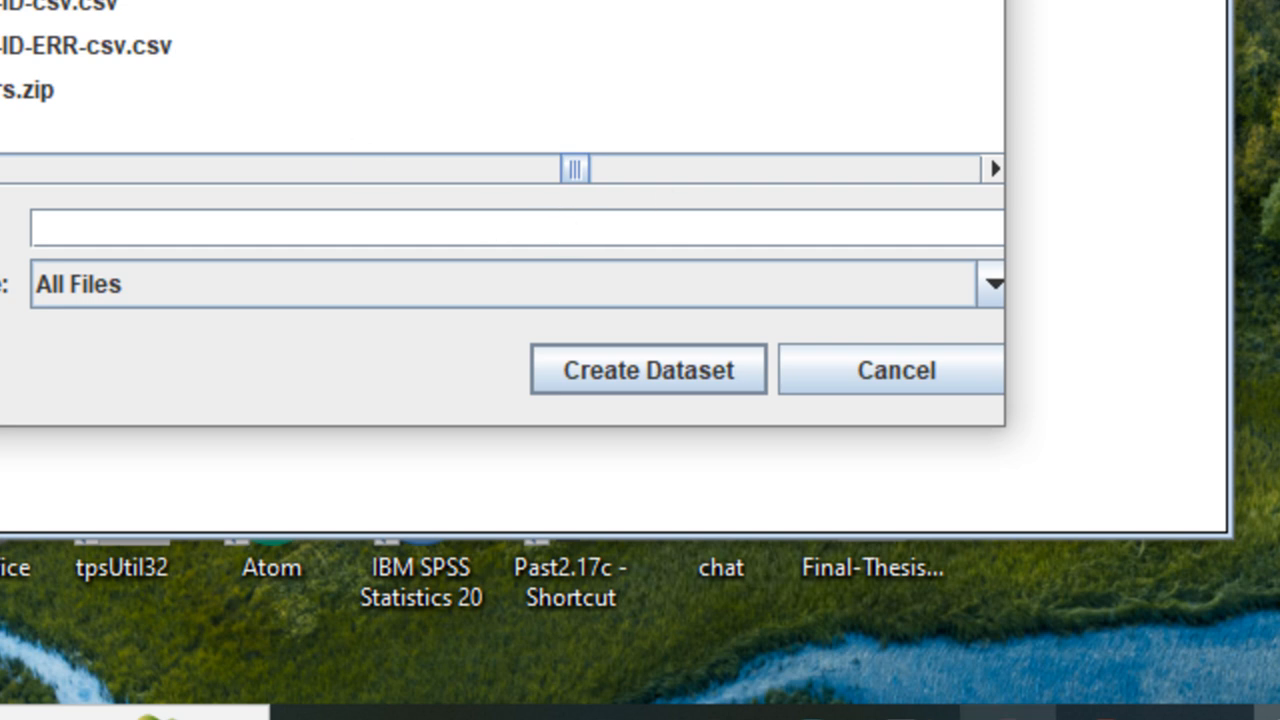
- Go back to the beginning of the Downloads file list and cancel the dataset creation
{"action": "mouse_move", "coordinate": [1200, 714]}
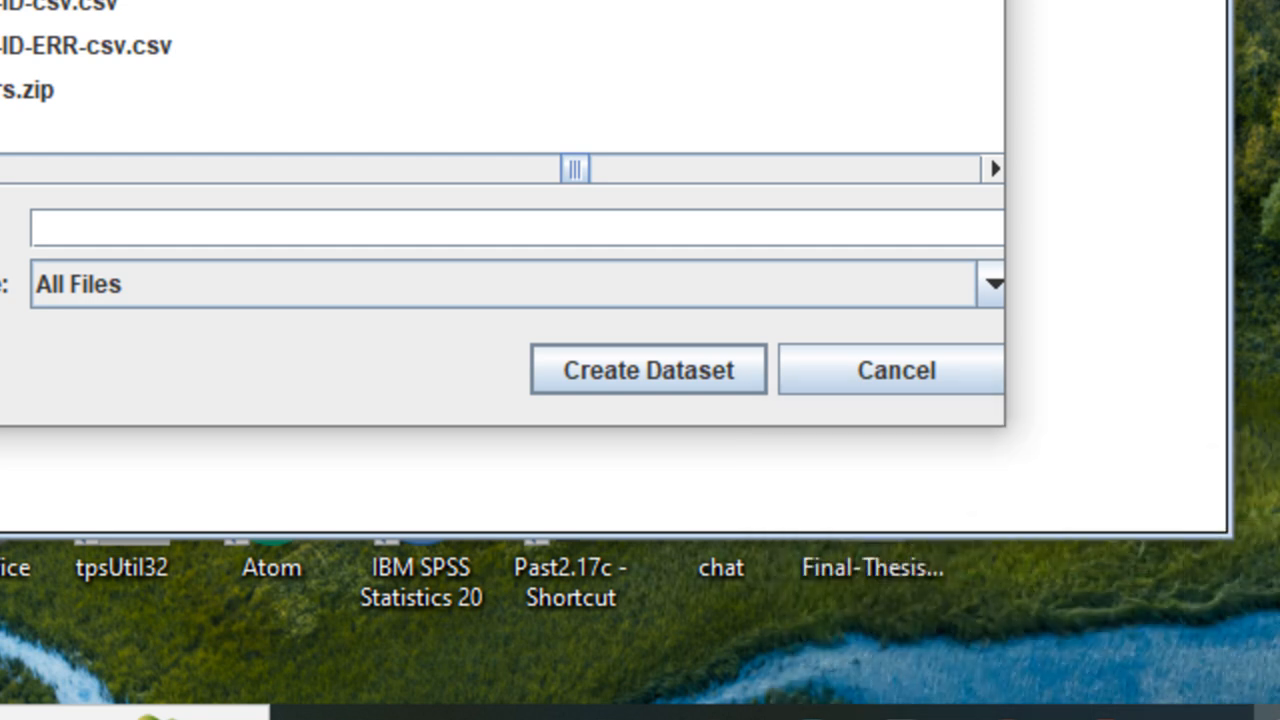
{"action": "left_click", "coordinate": [2, 2]}
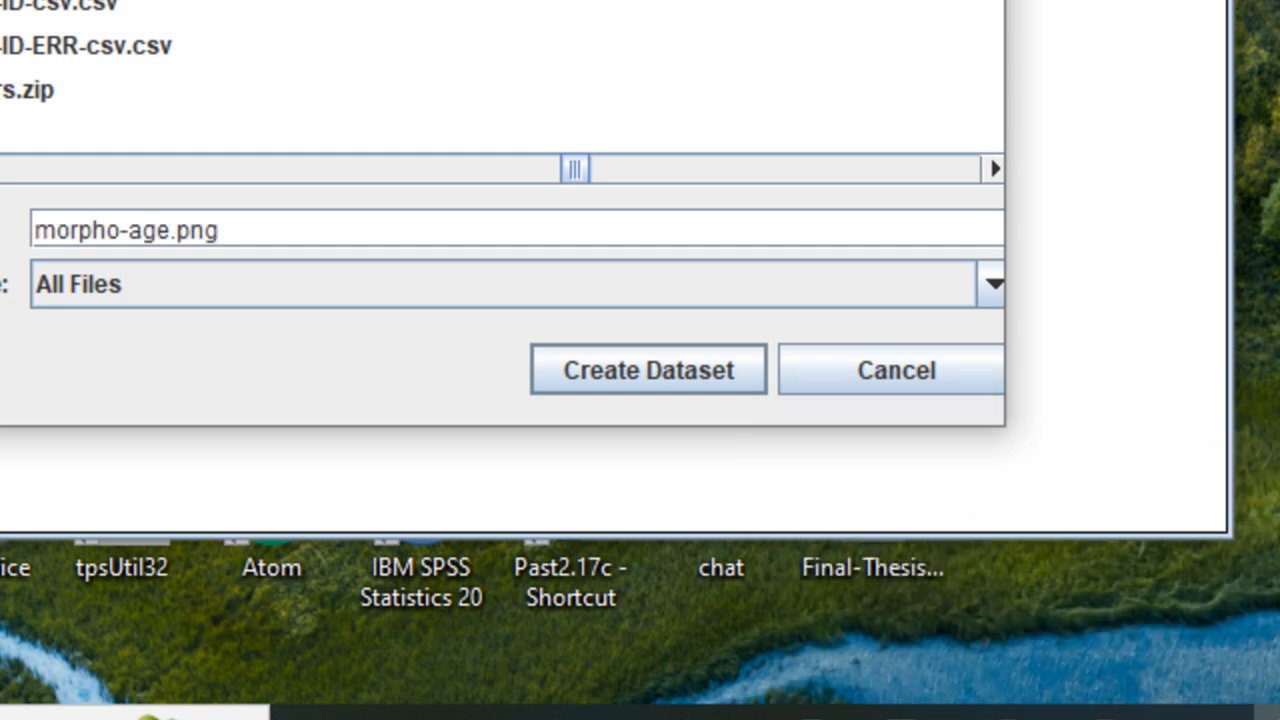
{"action": "key", "text": "d"}
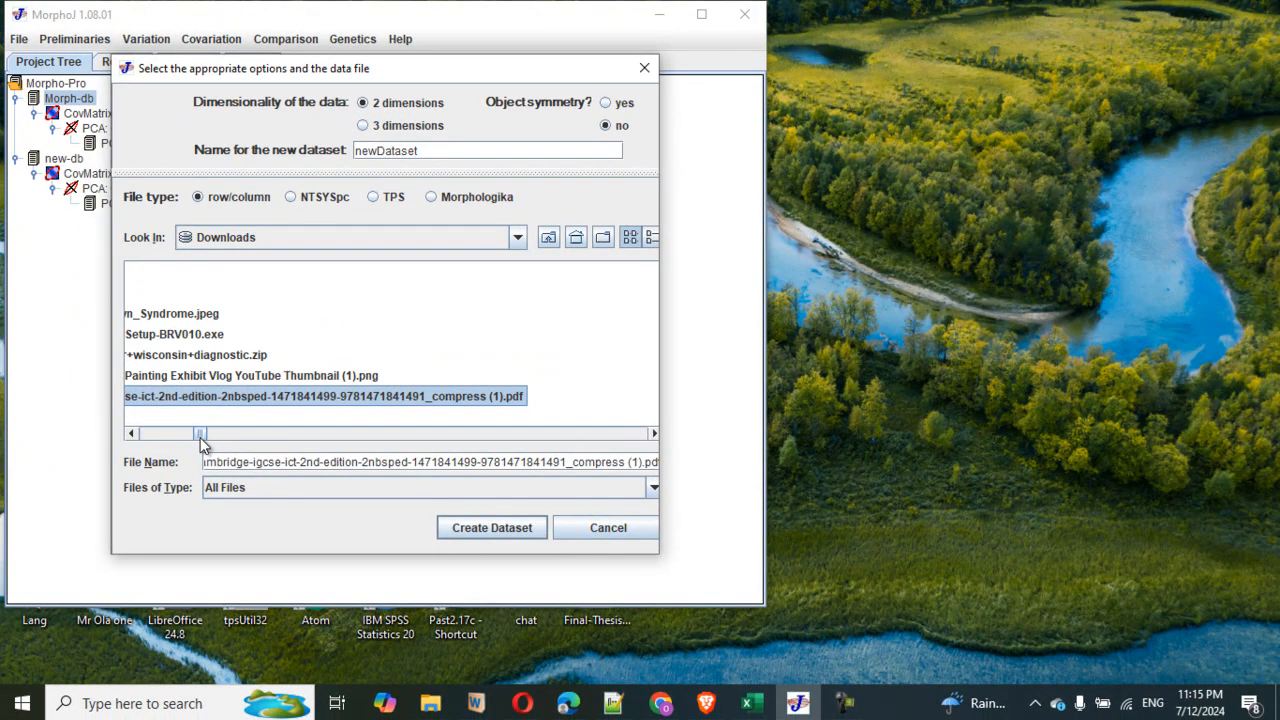
{"action": "left_click_drag", "start_coordinate": [27, 176], "coordinate": [12, 183]}
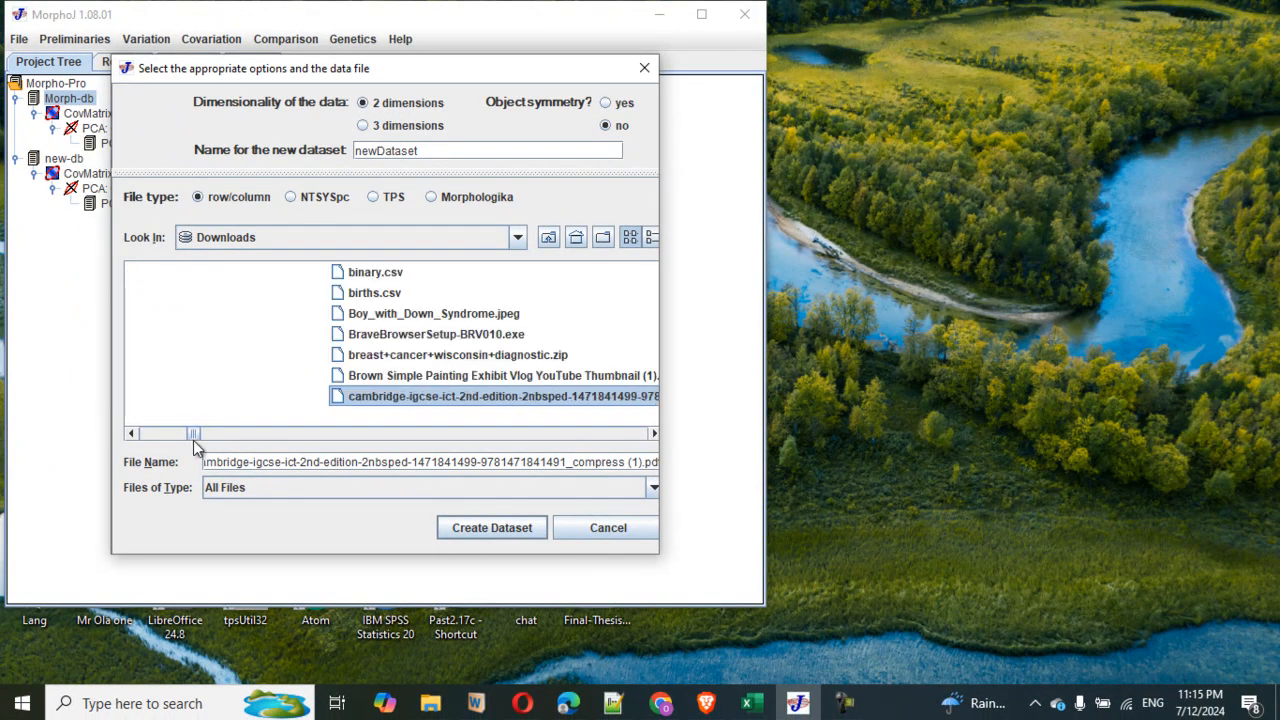
{"action": "left_click_drag", "start_coordinate": [194, 441], "coordinate": [123, 449]}
{"action": "left_click", "coordinate": [606, 530]}
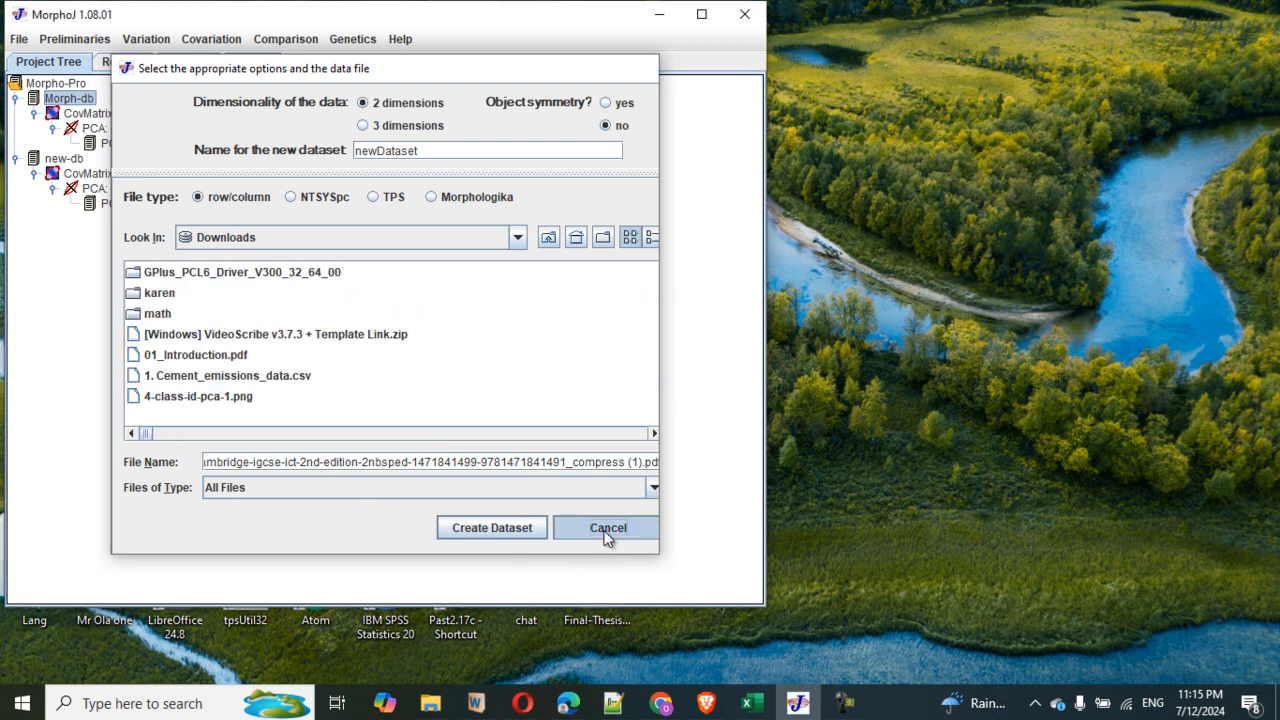
- Switch to File Explorer and look through the DATA folder on Local Disk (D:) for the combined landmark file
{"action": "left_click", "coordinate": [57, 44]}
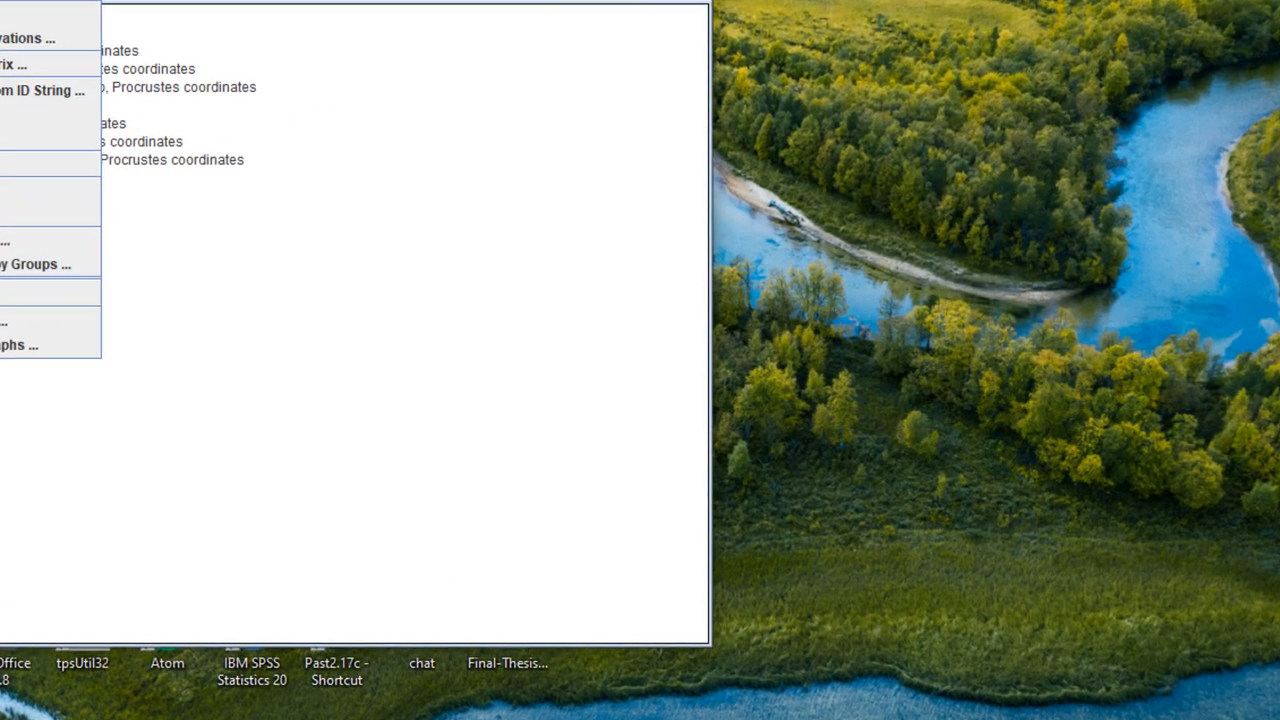
{"action": "left_click", "coordinate": [324, 718]}
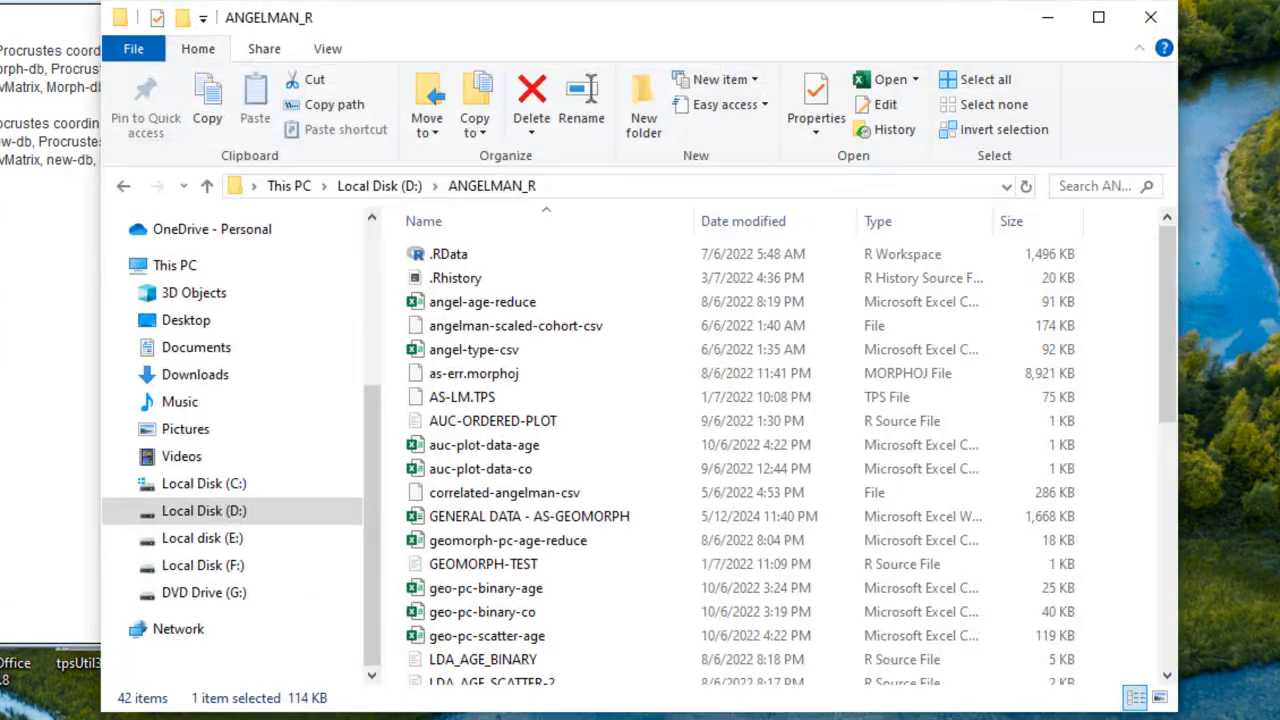
{"action": "left_click", "coordinate": [228, 518]}
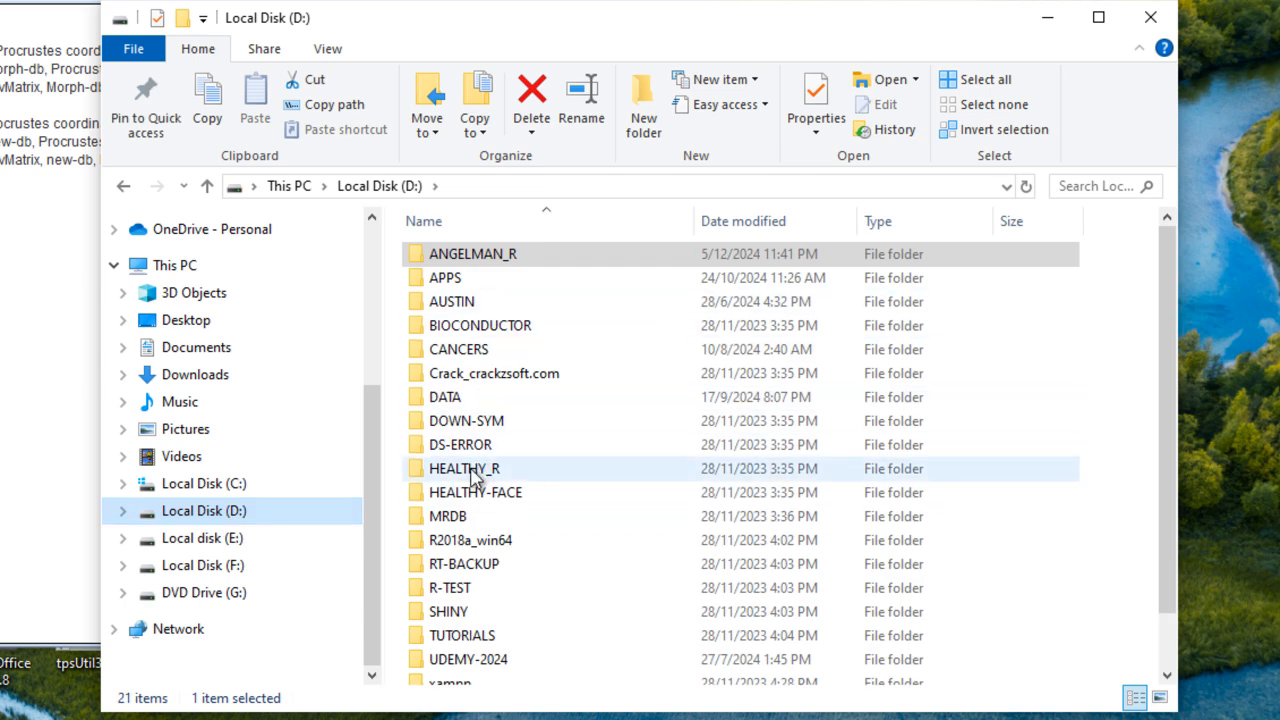
{"action": "double_click", "coordinate": [445, 396]}
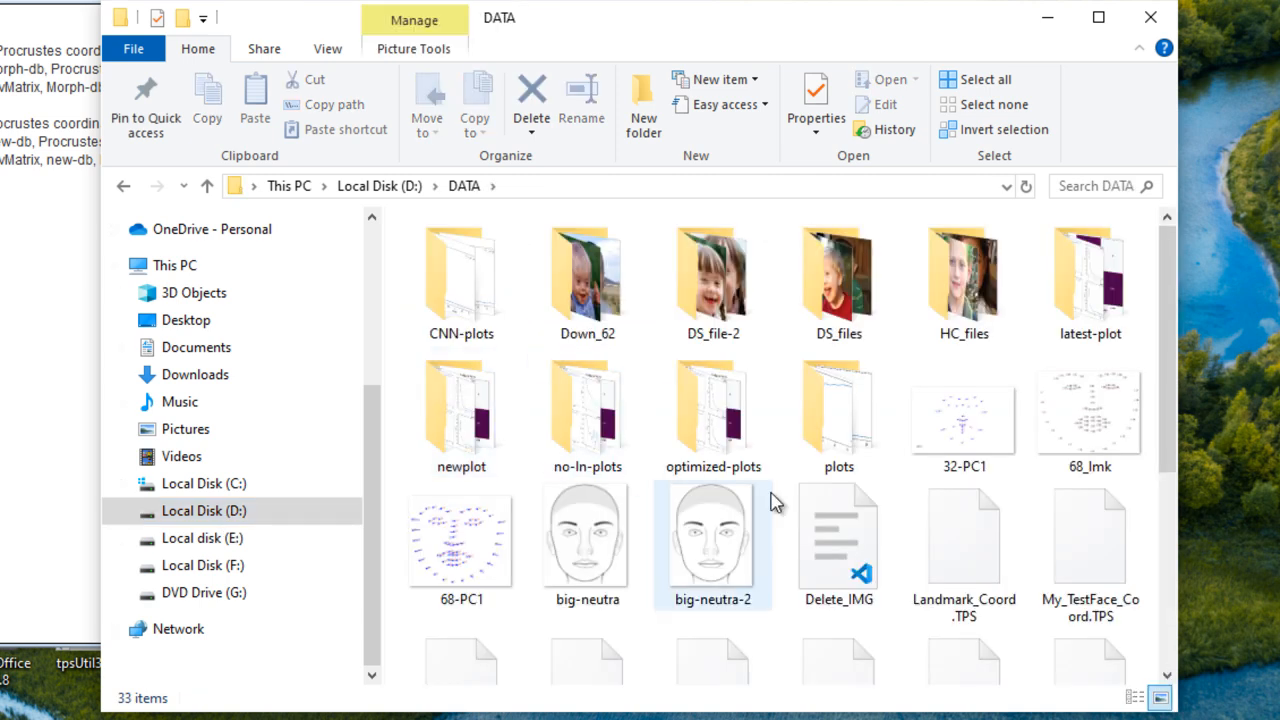
{"action": "left_click_drag", "start_coordinate": [1163, 286], "coordinate": [1143, 500]}
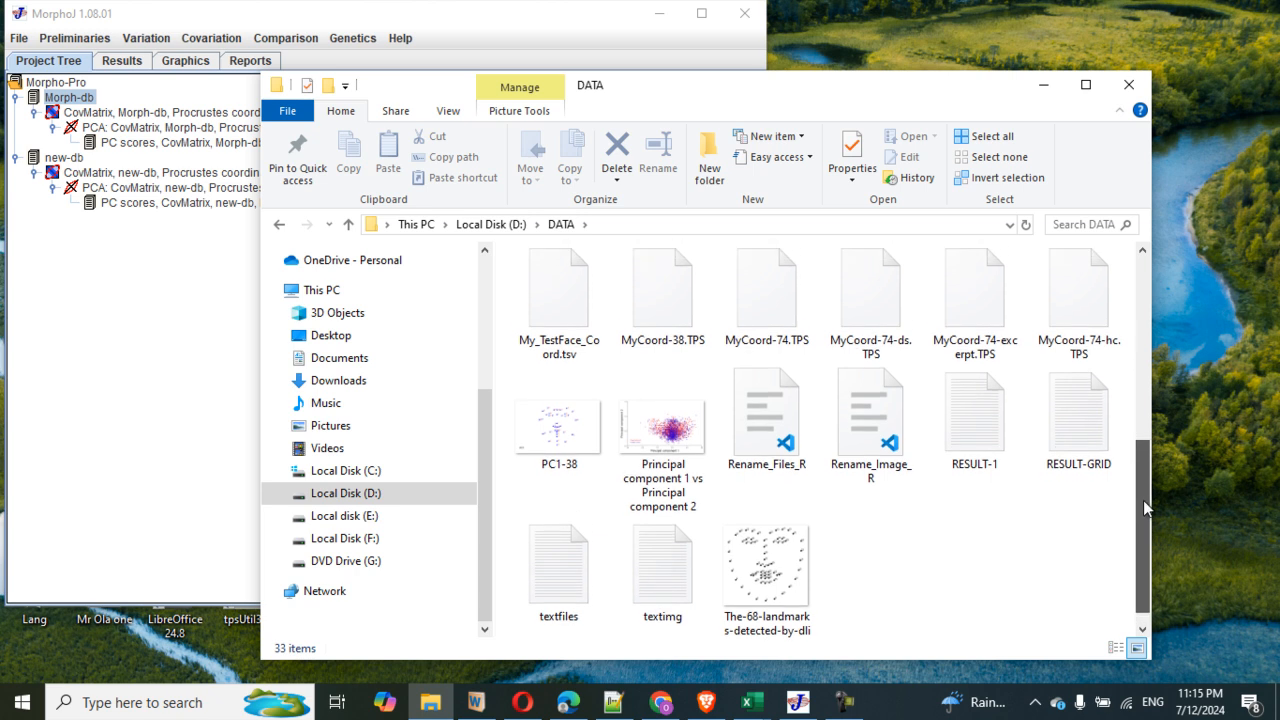
- Switch to the Combined_LM-Err workbook in Excel and look through the recent files and their folder locations
{"action": "left_click", "coordinate": [748, 706]}
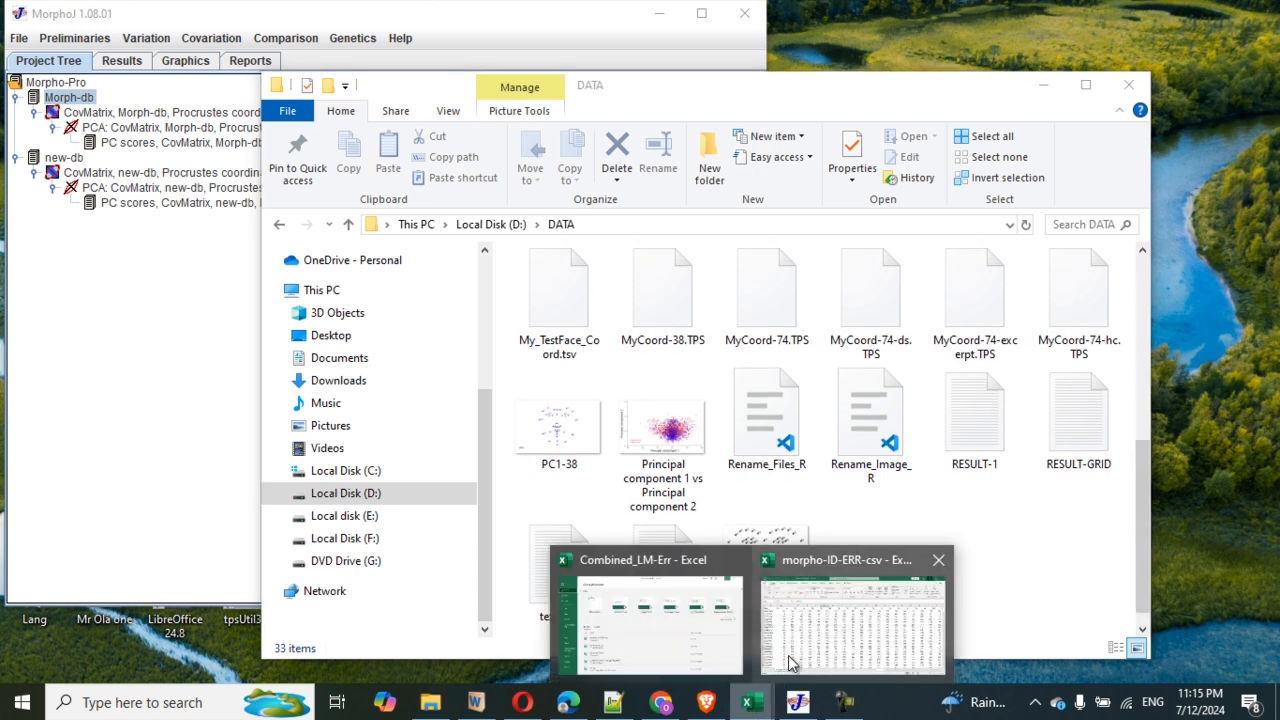
{"action": "left_click", "coordinate": [683, 644]}
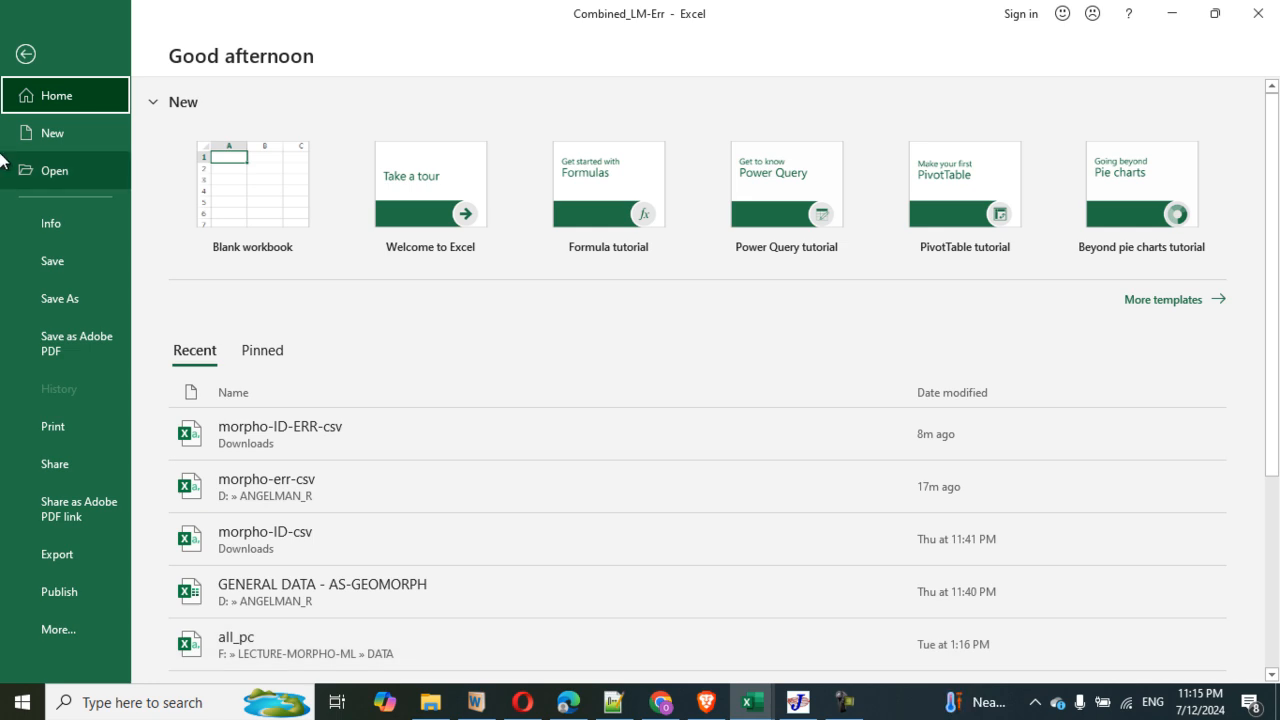
{"action": "key", "text": "Escape"}
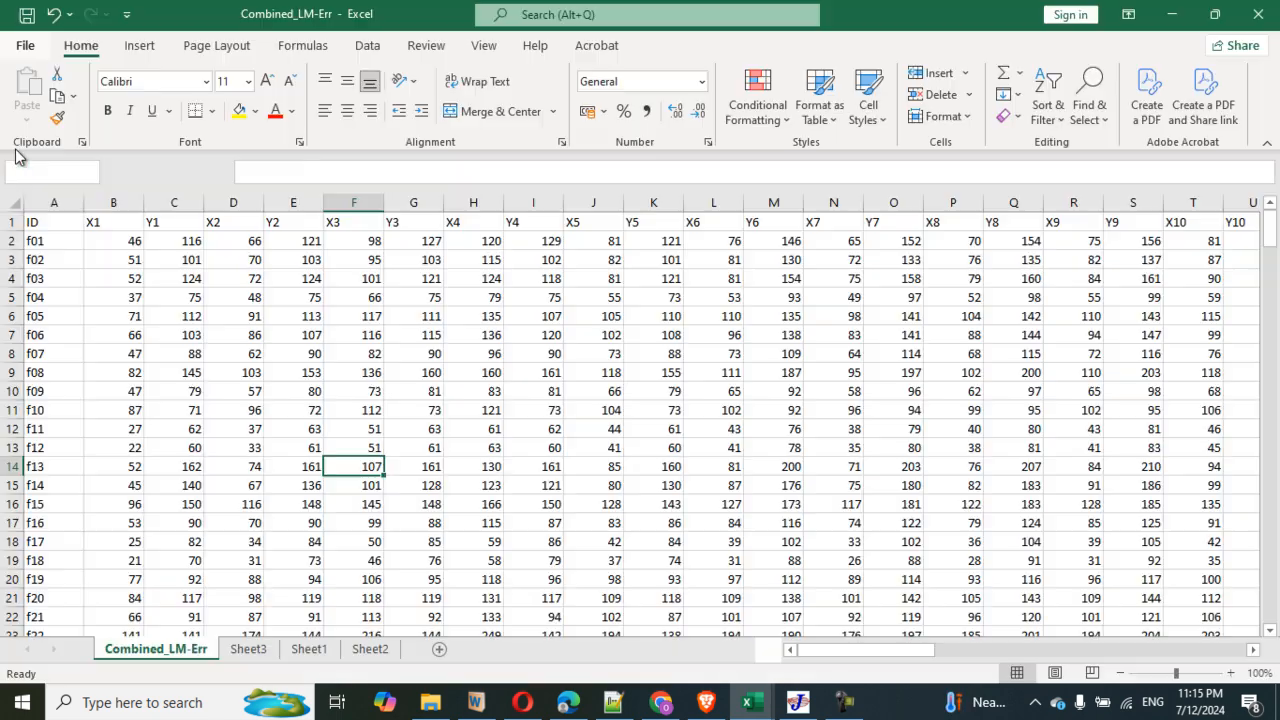
{"action": "left_click", "coordinate": [27, 46]}
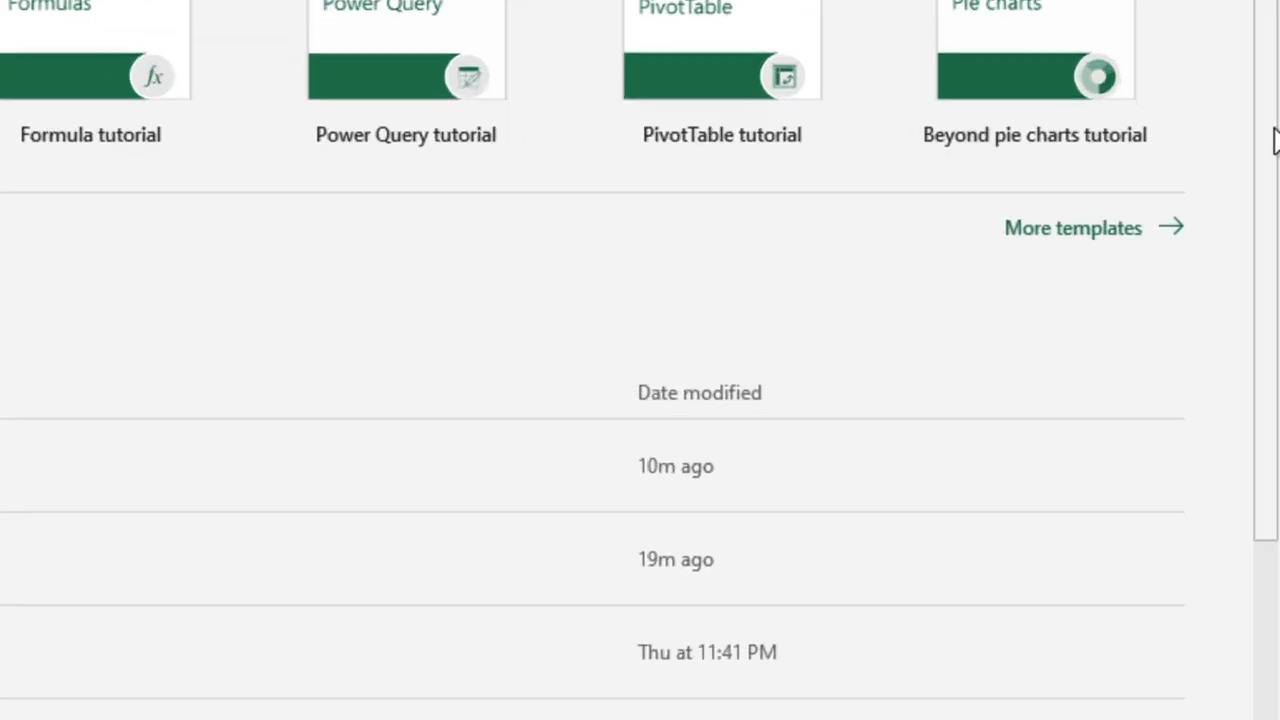
{"action": "left_click_drag", "start_coordinate": [1269, 189], "coordinate": [1254, 524]}
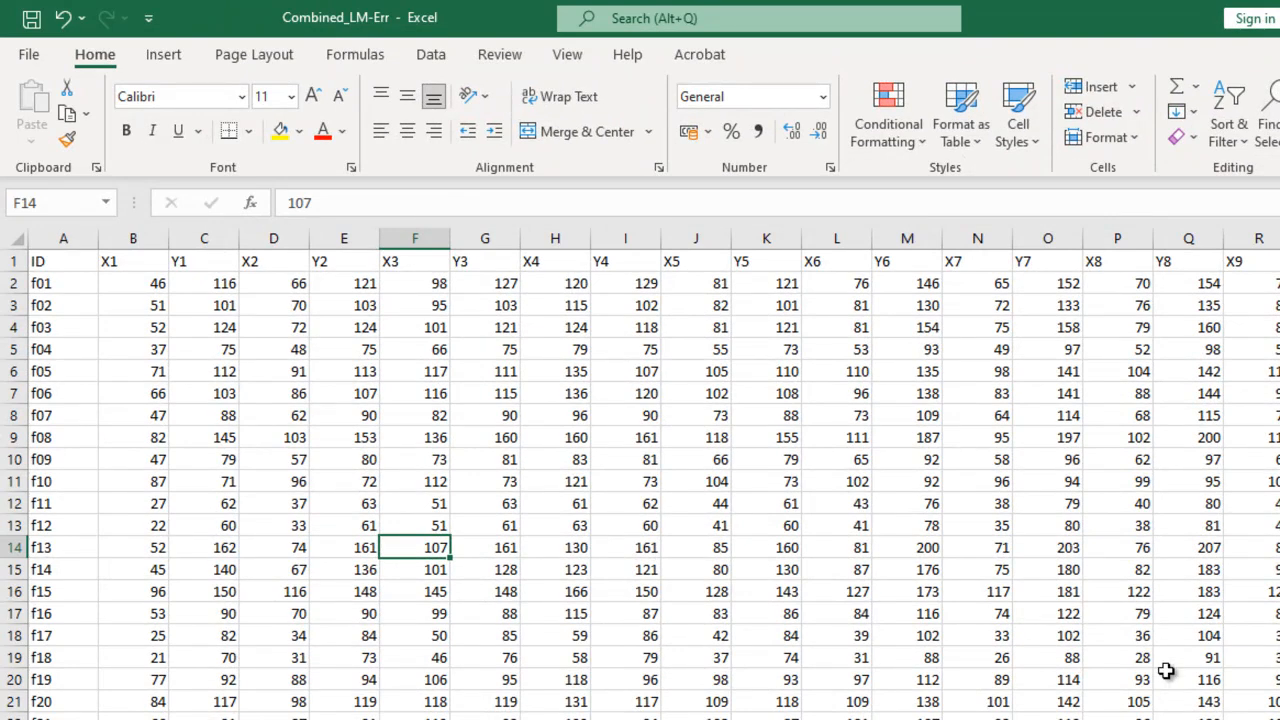
- Switch back to MorphoJ and start creating a new dataset in the Morpho-Pro project
{"action": "key", "text": "alt+Tab"}
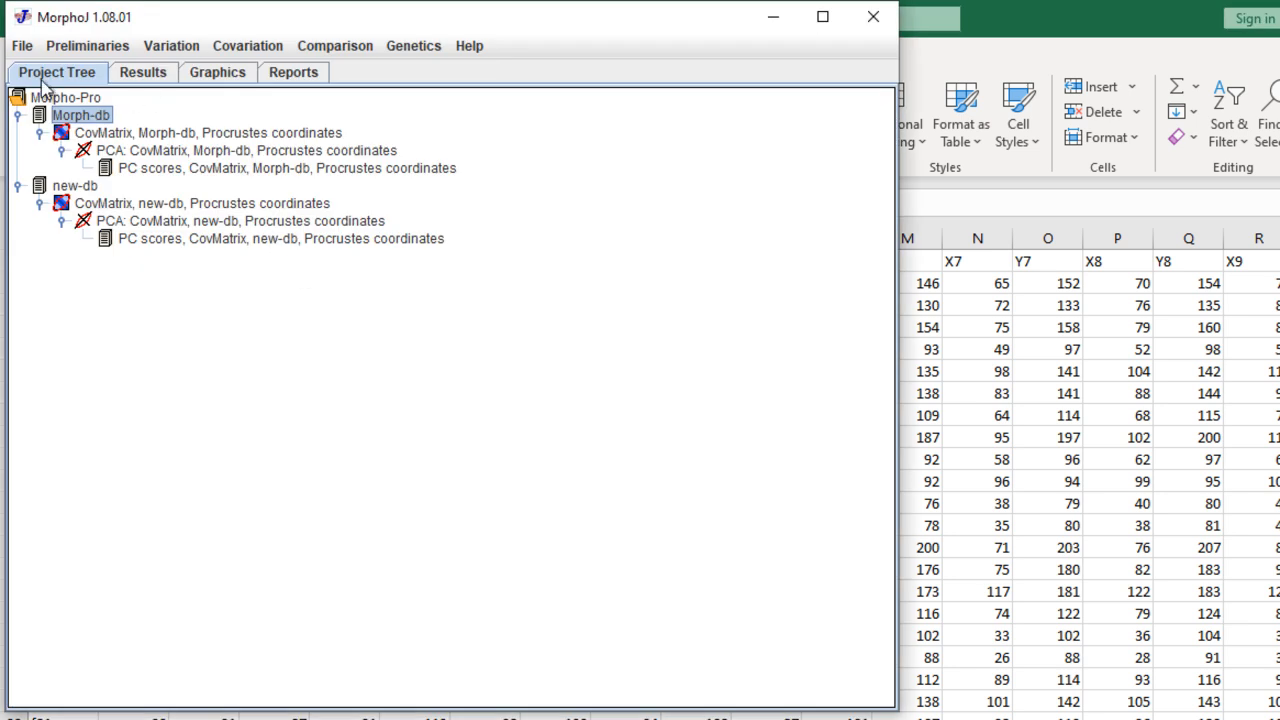
{"action": "left_click", "coordinate": [64, 48]}
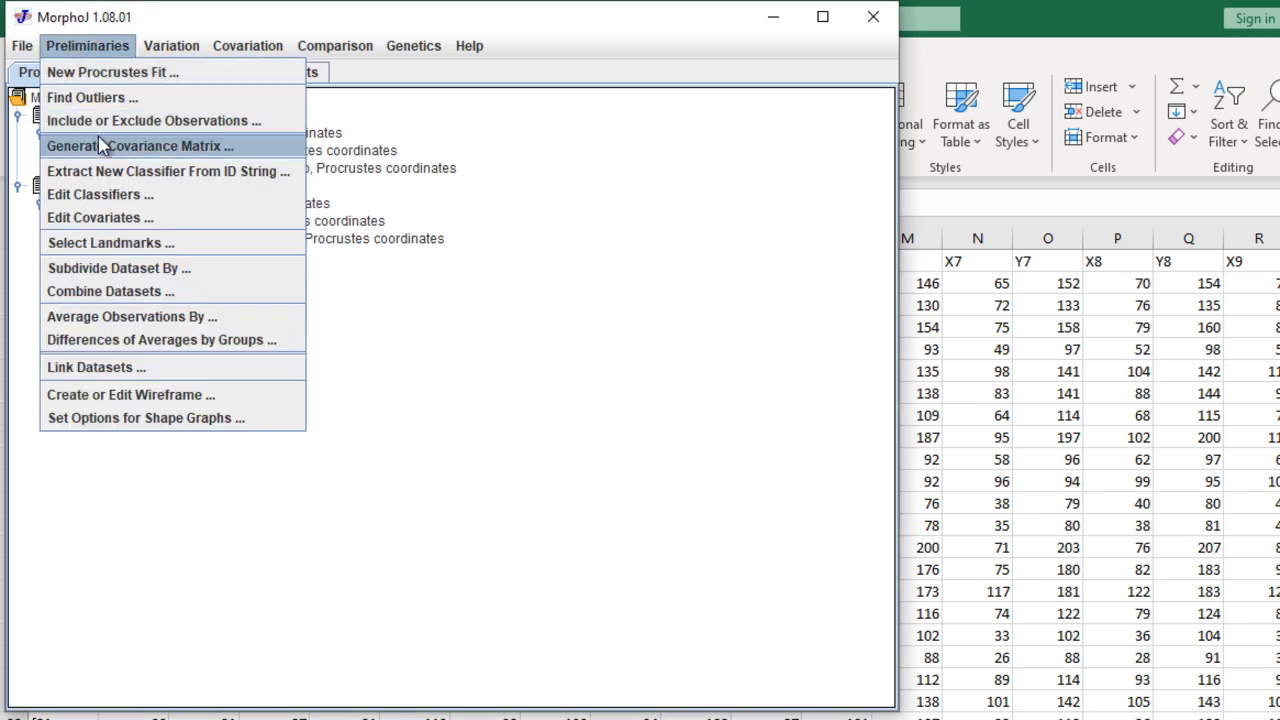
{"action": "mouse_move", "coordinate": [22, 46]}
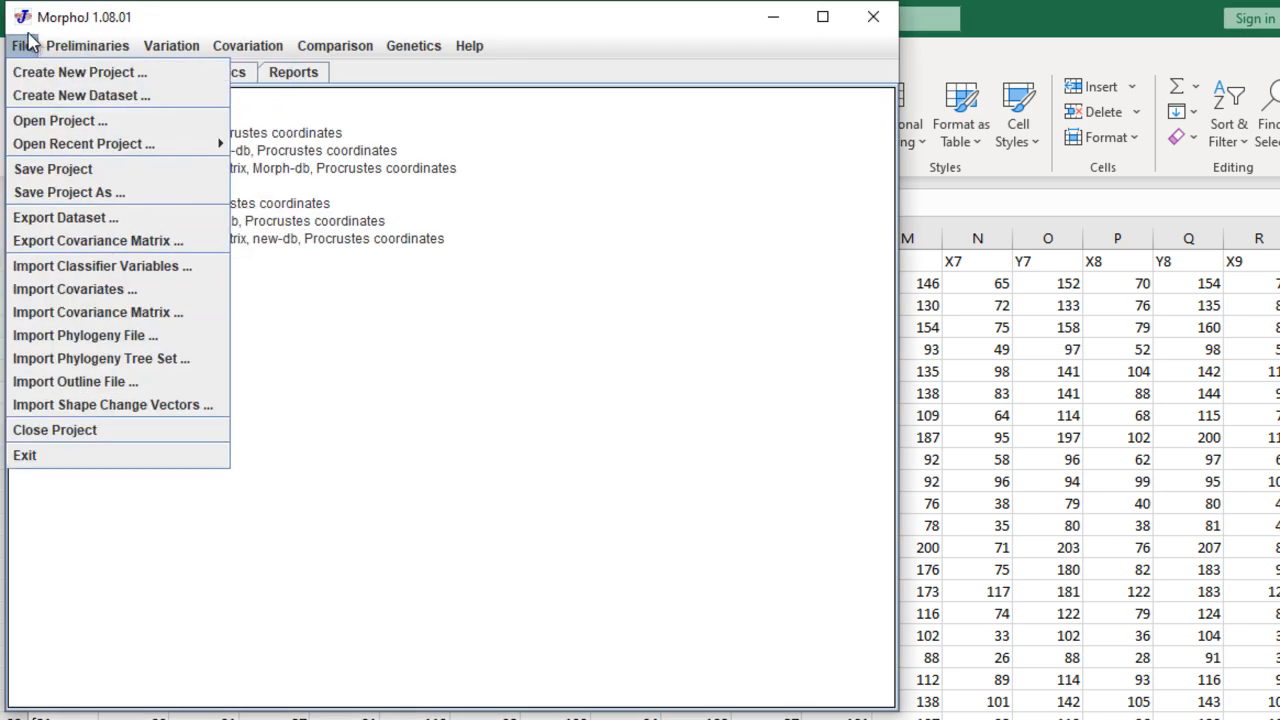
{"action": "left_click", "coordinate": [70, 95]}
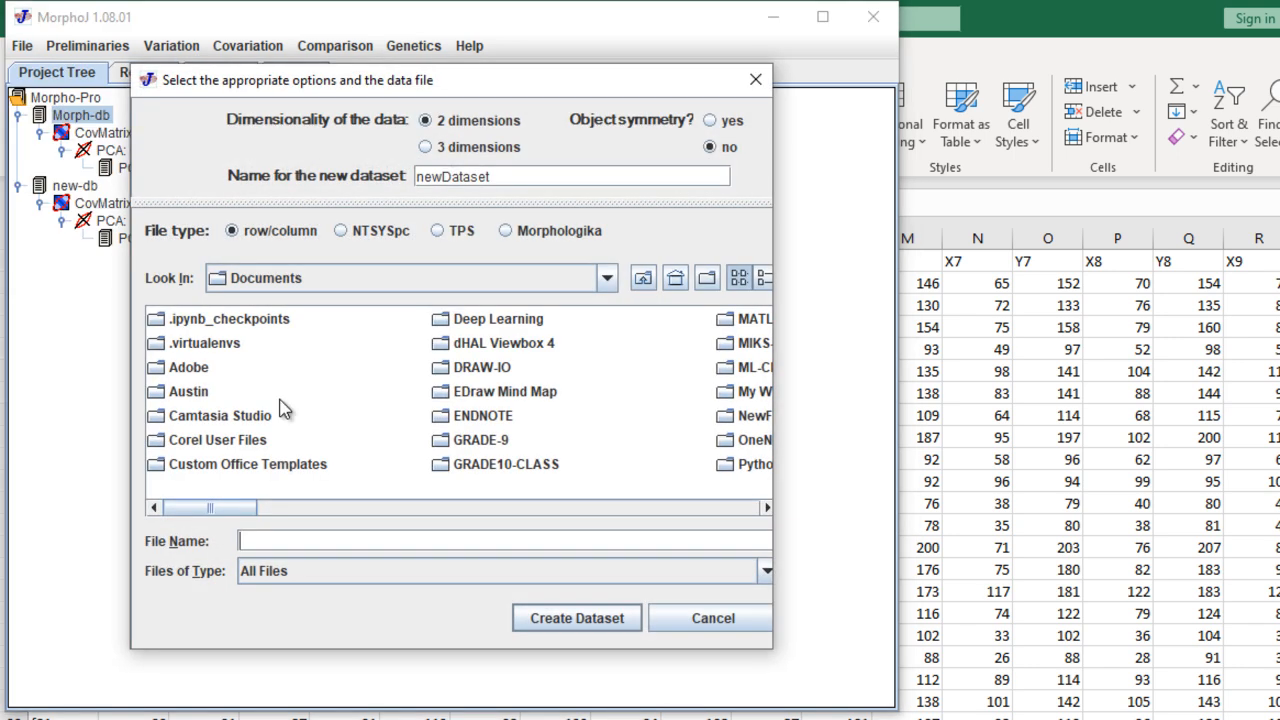
- Browse to the LECTURE-MORPHO-ML folder on Local Disk (F:) and select Combined_LM-Err.csv as the data file
{"action": "left_click", "coordinate": [606, 278]}
{"action": "left_click", "coordinate": [443, 370]}
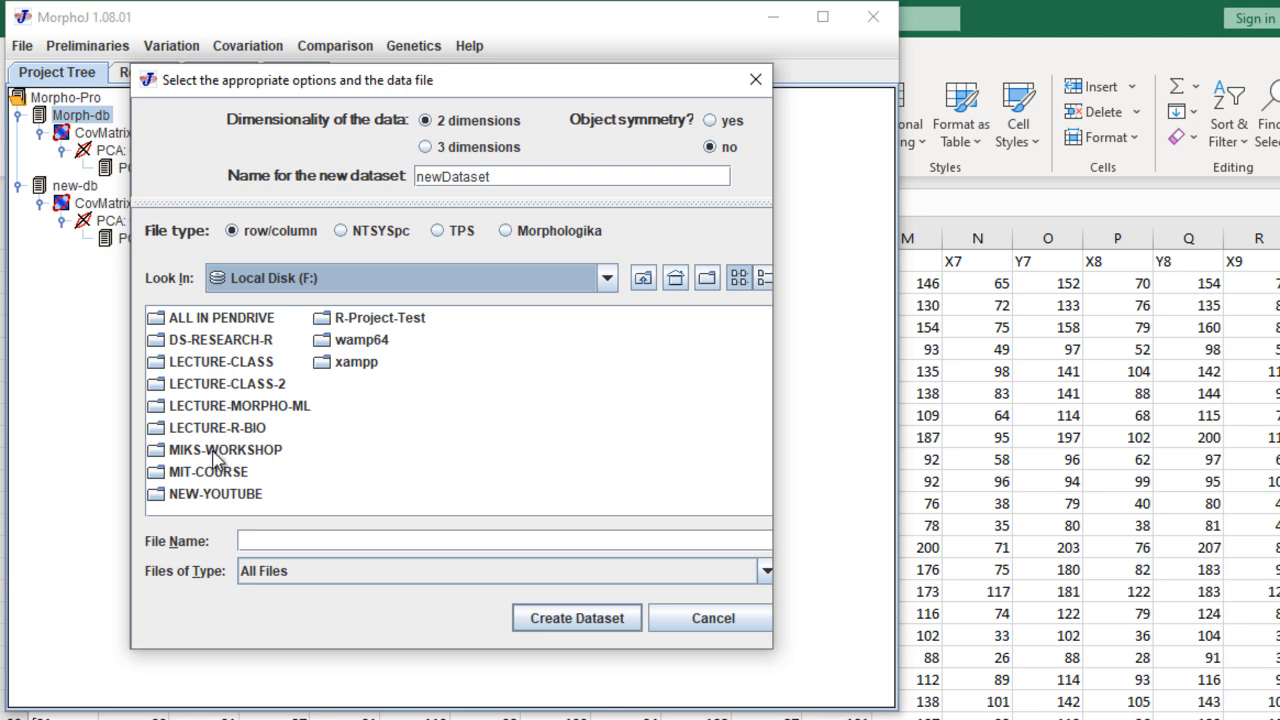
{"action": "double_click", "coordinate": [214, 405]}
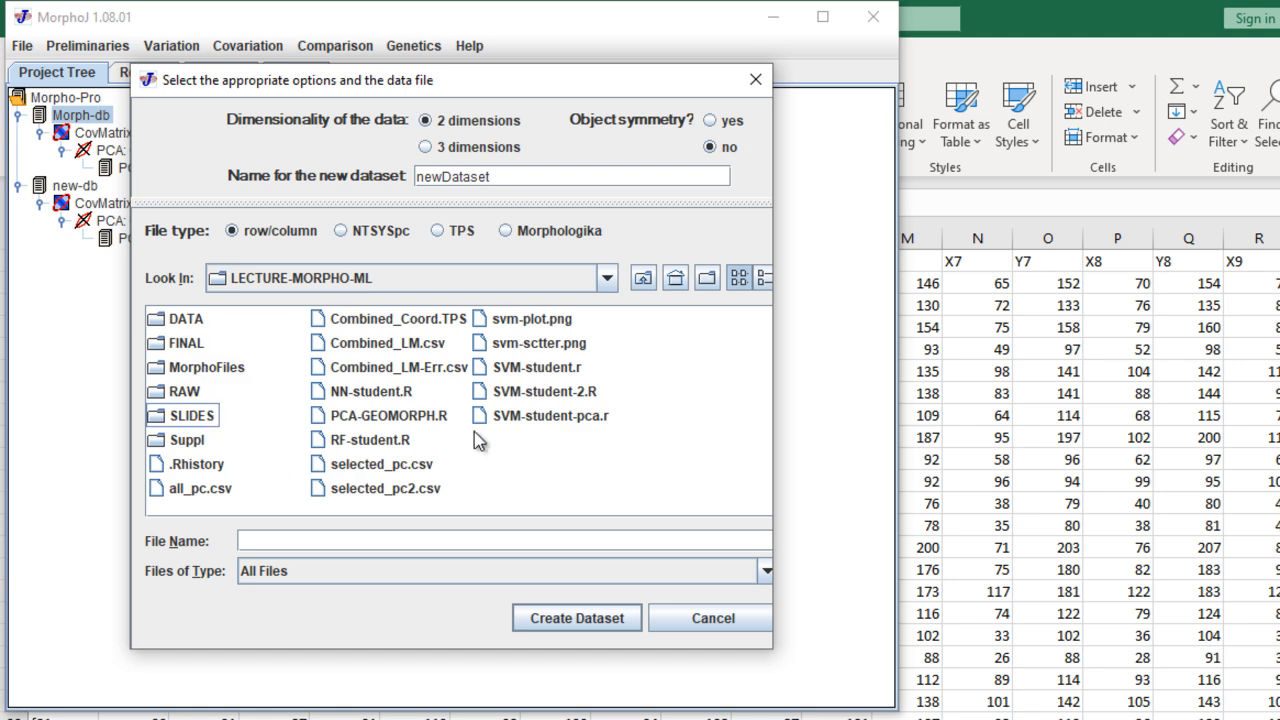
{"action": "left_click", "coordinate": [445, 370]}
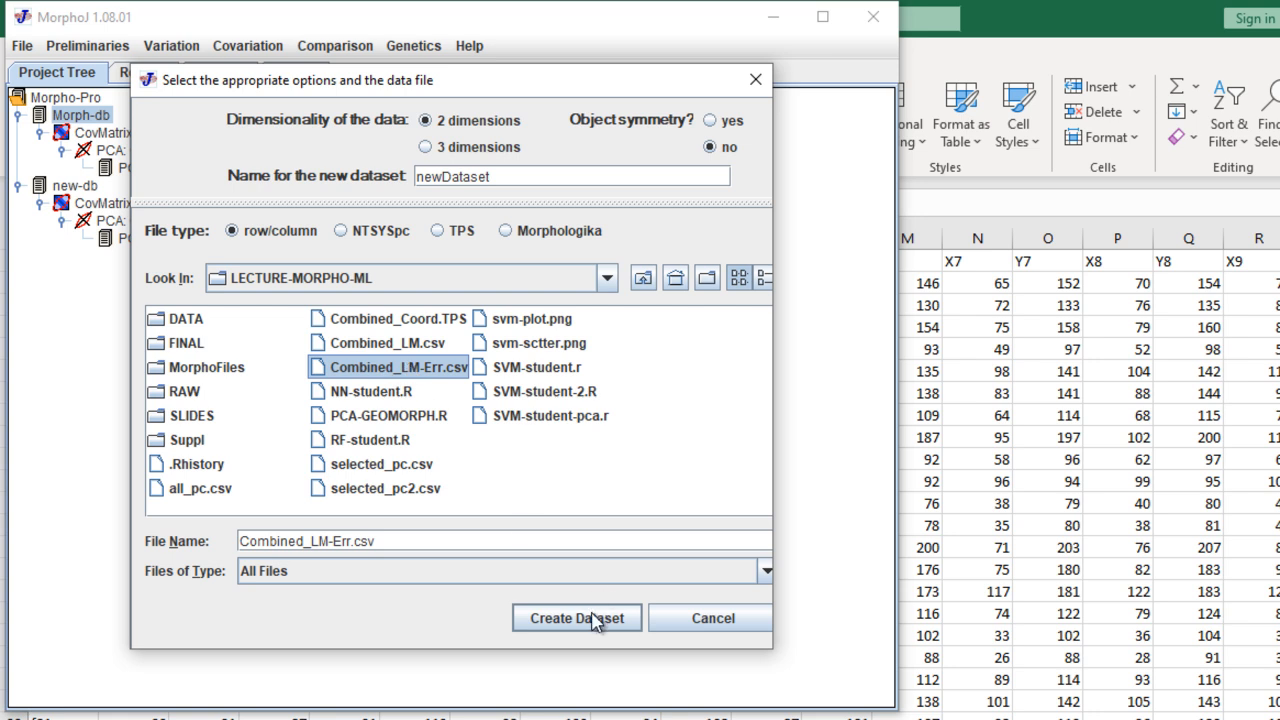
- Name the new dataset ERROR-DB1 and create it from the selected file
{"action": "left_click", "coordinate": [492, 176]}
{"action": "double_click", "coordinate": [492, 176]}
{"action": "type", "text": "E"}
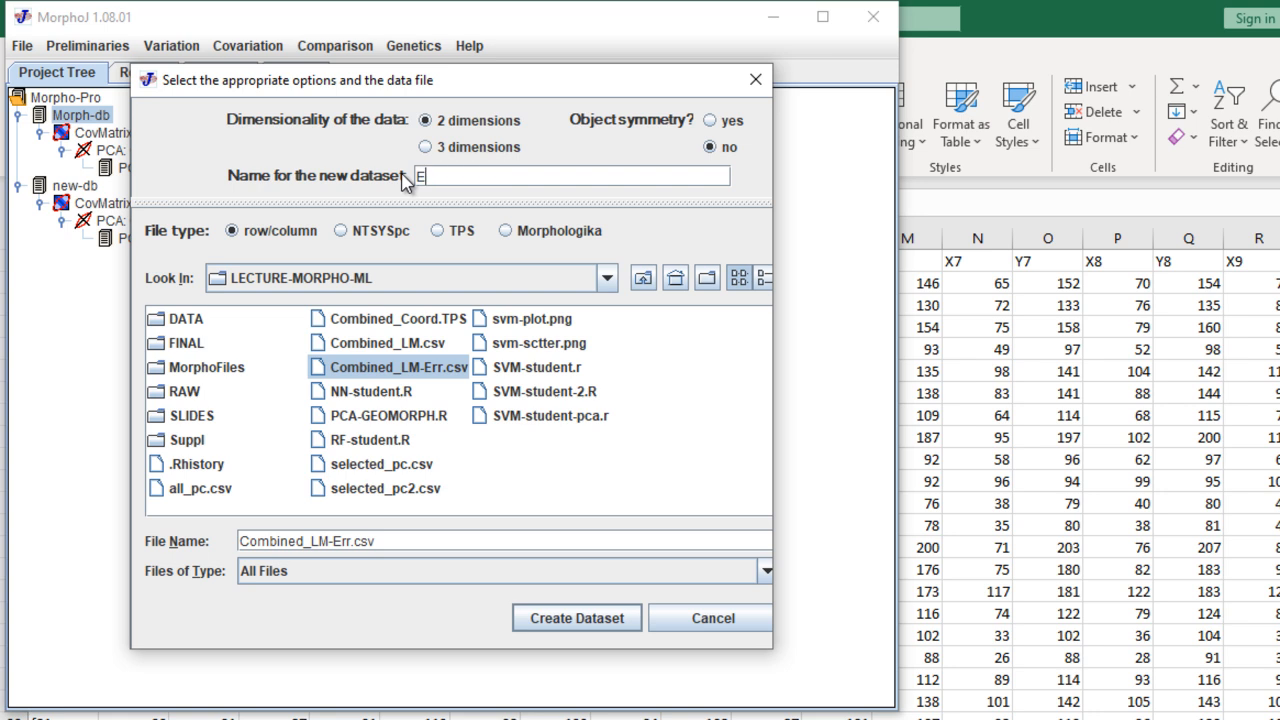
{"action": "type", "text": "RROR-DB1"}
{"action": "left_click", "coordinate": [614, 624]}
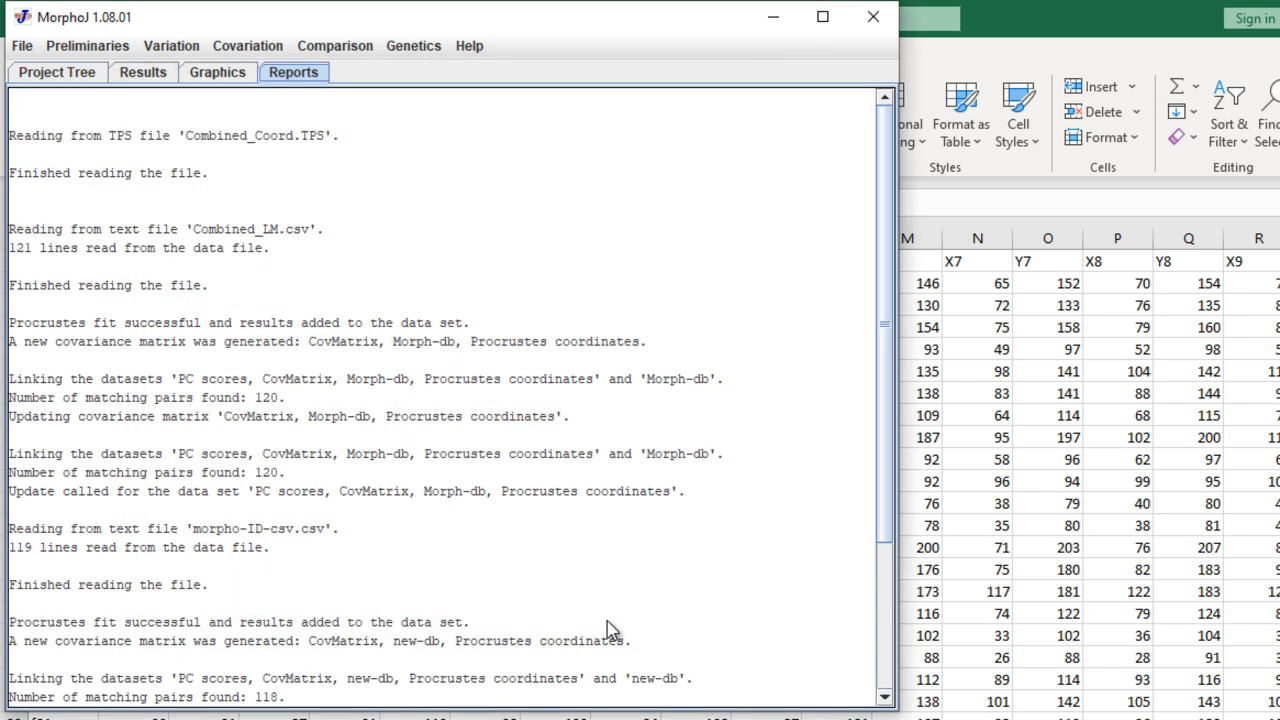
- Select the ERROR-DB1 dataset in the project tree and perform a new Procrustes fit on it, aligned by principal axes
{"action": "left_click", "coordinate": [68, 76]}
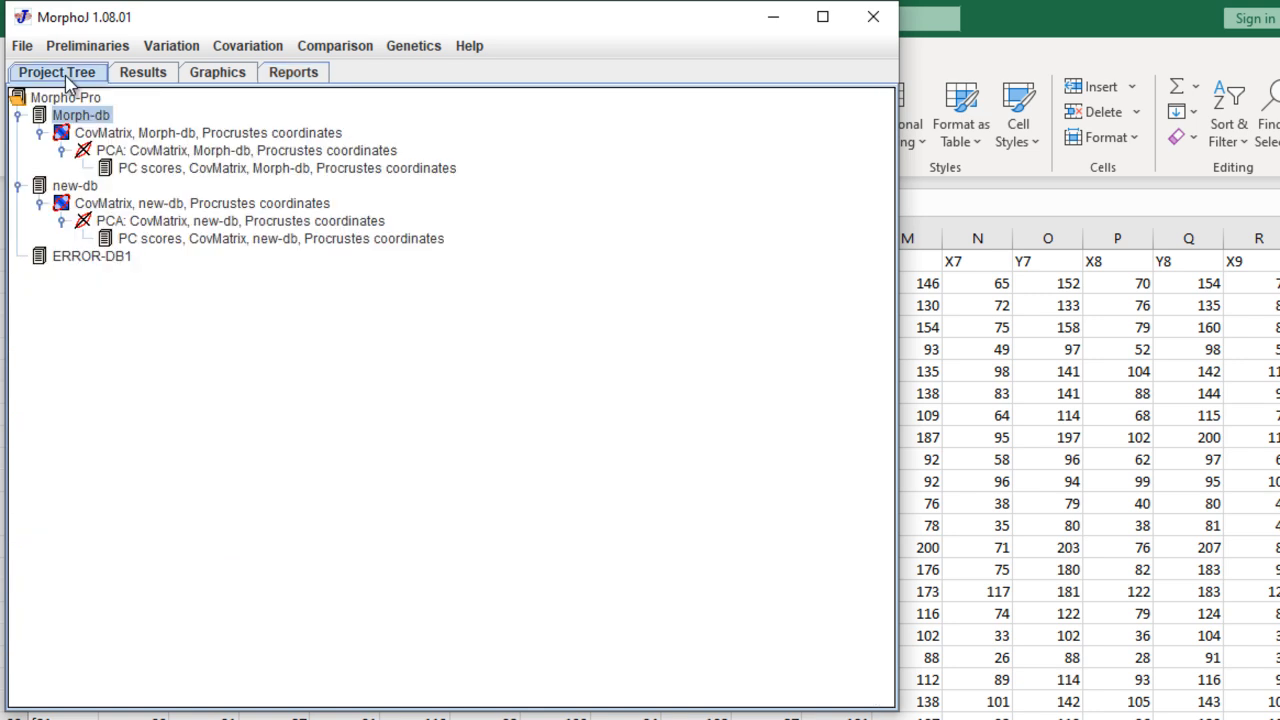
{"action": "left_click", "coordinate": [56, 257]}
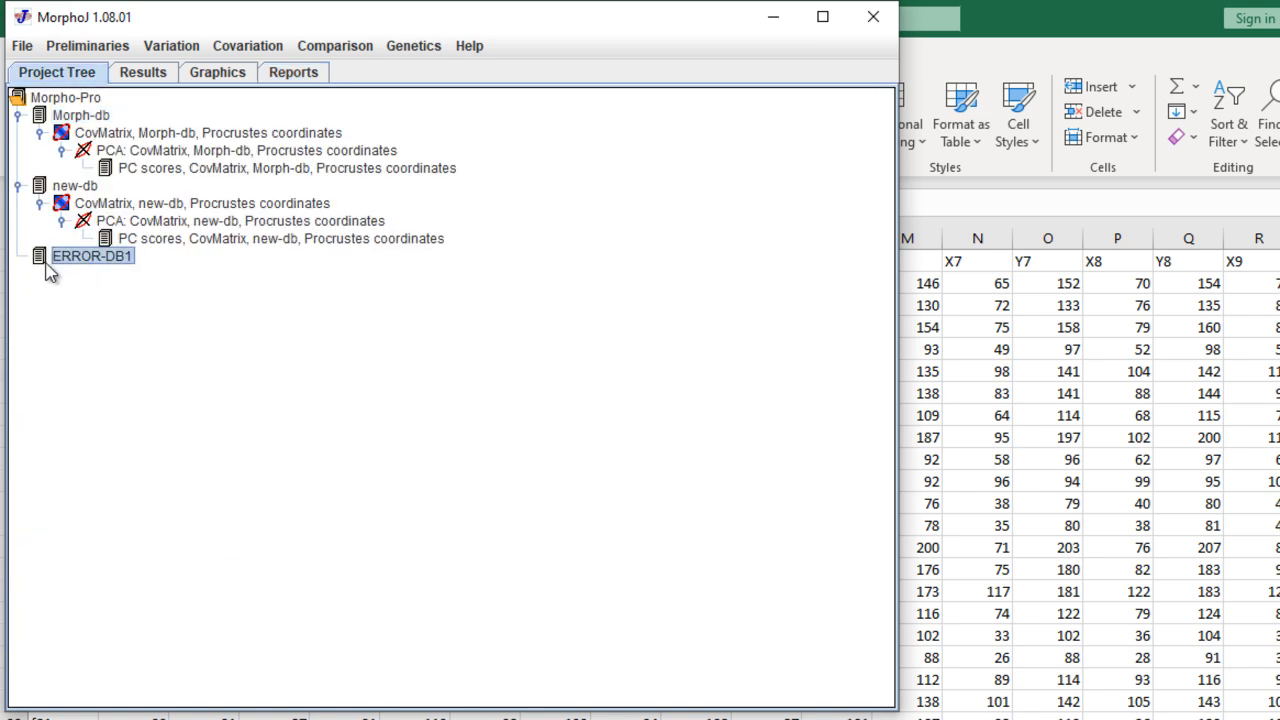
{"action": "left_click", "coordinate": [81, 50]}
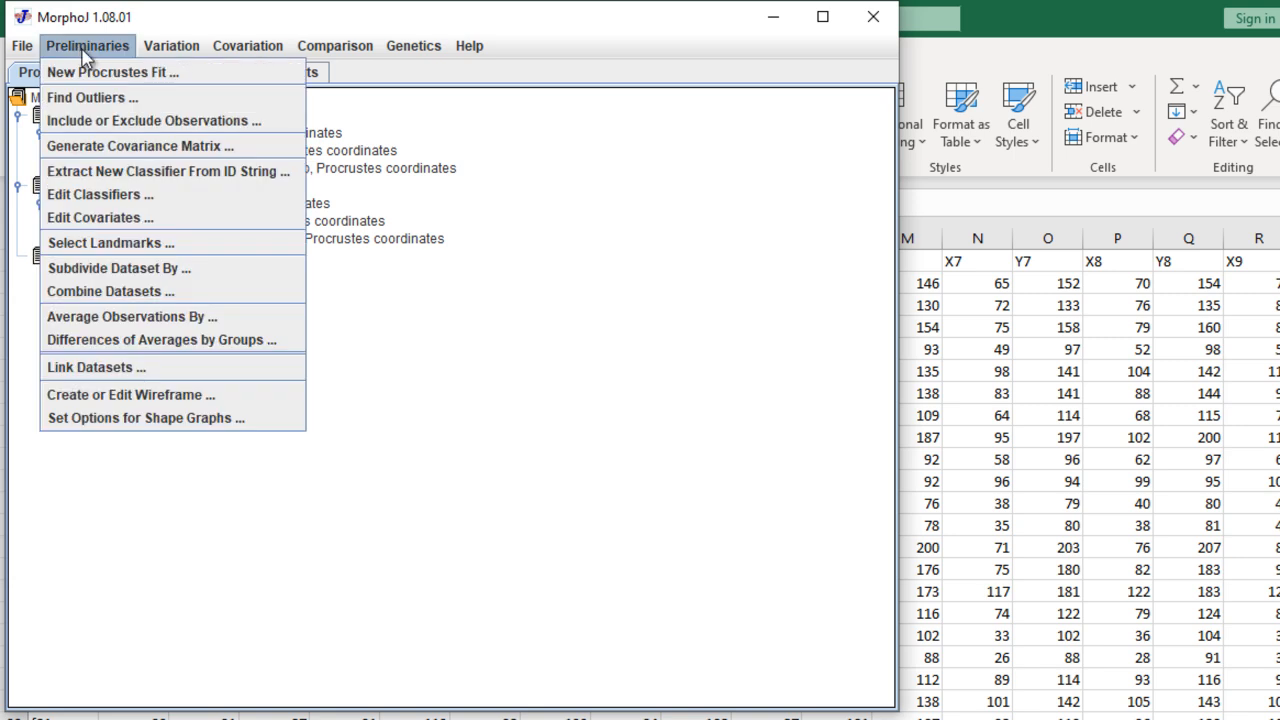
{"action": "left_click", "coordinate": [95, 73]}
{"action": "left_click", "coordinate": [400, 517]}
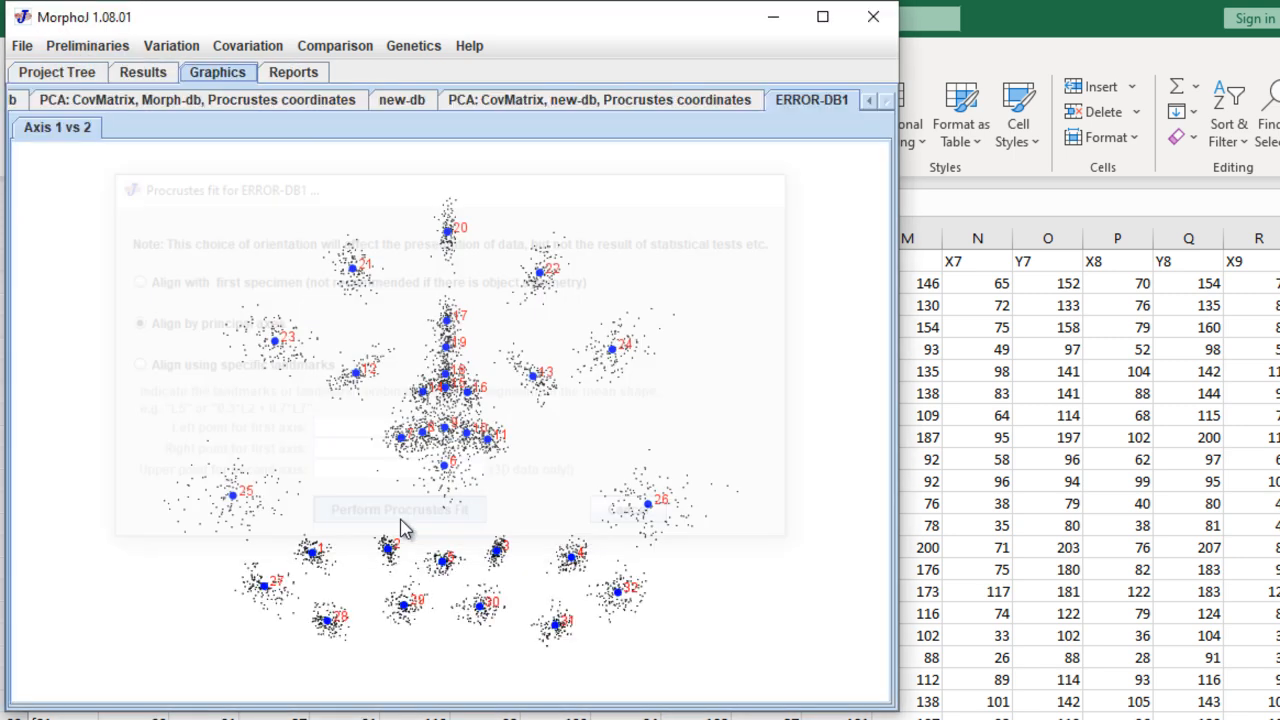
- Generate a covariance matrix from the Procrustes coordinates of ERROR-DB1
{"action": "left_click", "coordinate": [88, 46]}
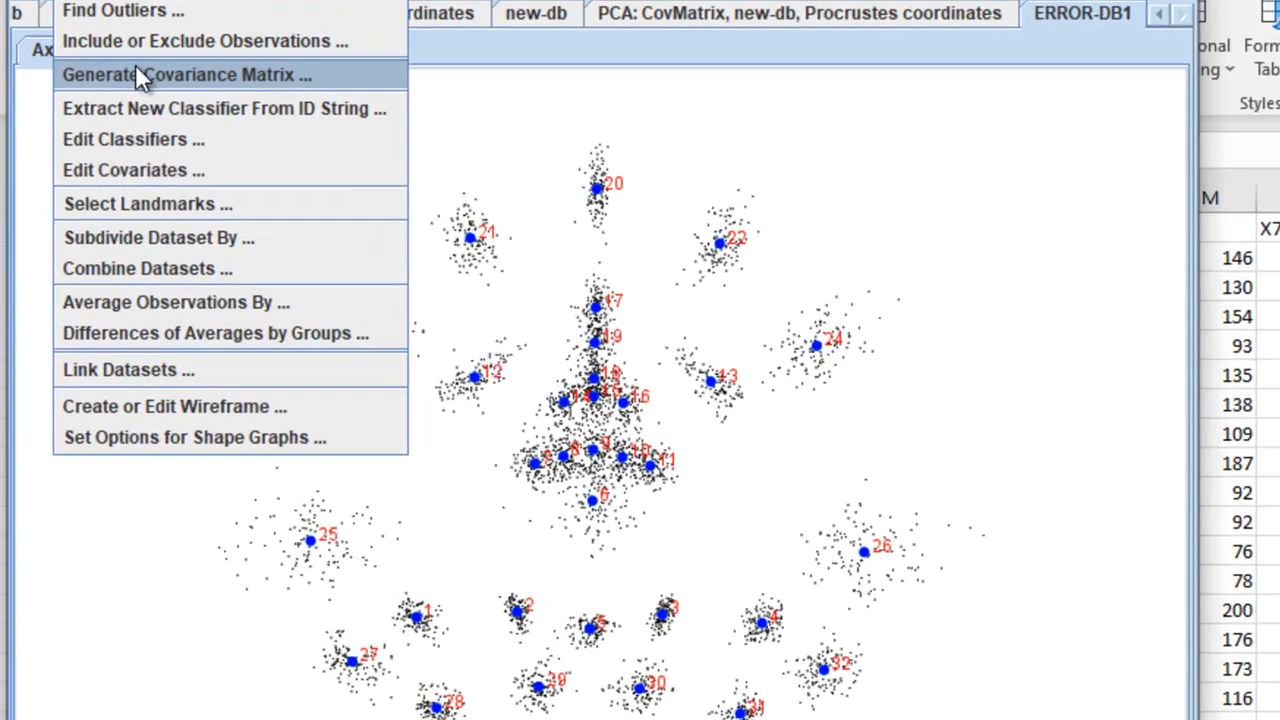
{"action": "left_click", "coordinate": [112, 128]}
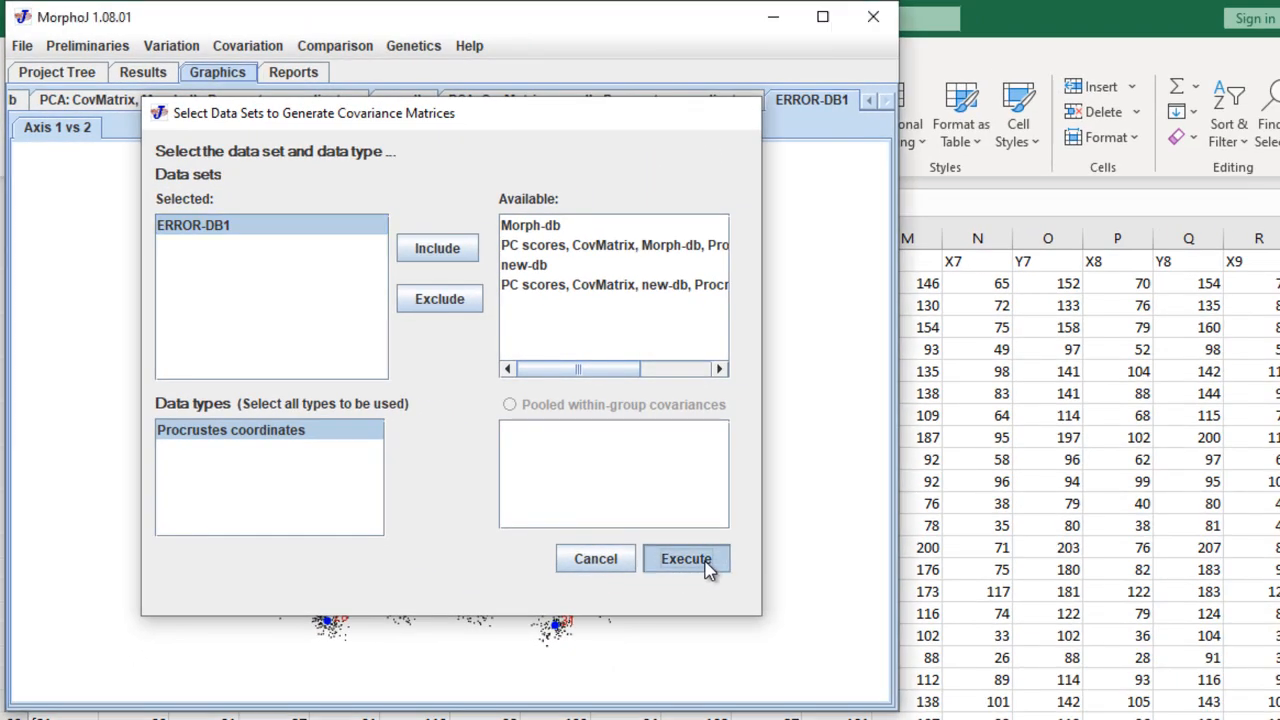
{"action": "left_click", "coordinate": [882, 616]}
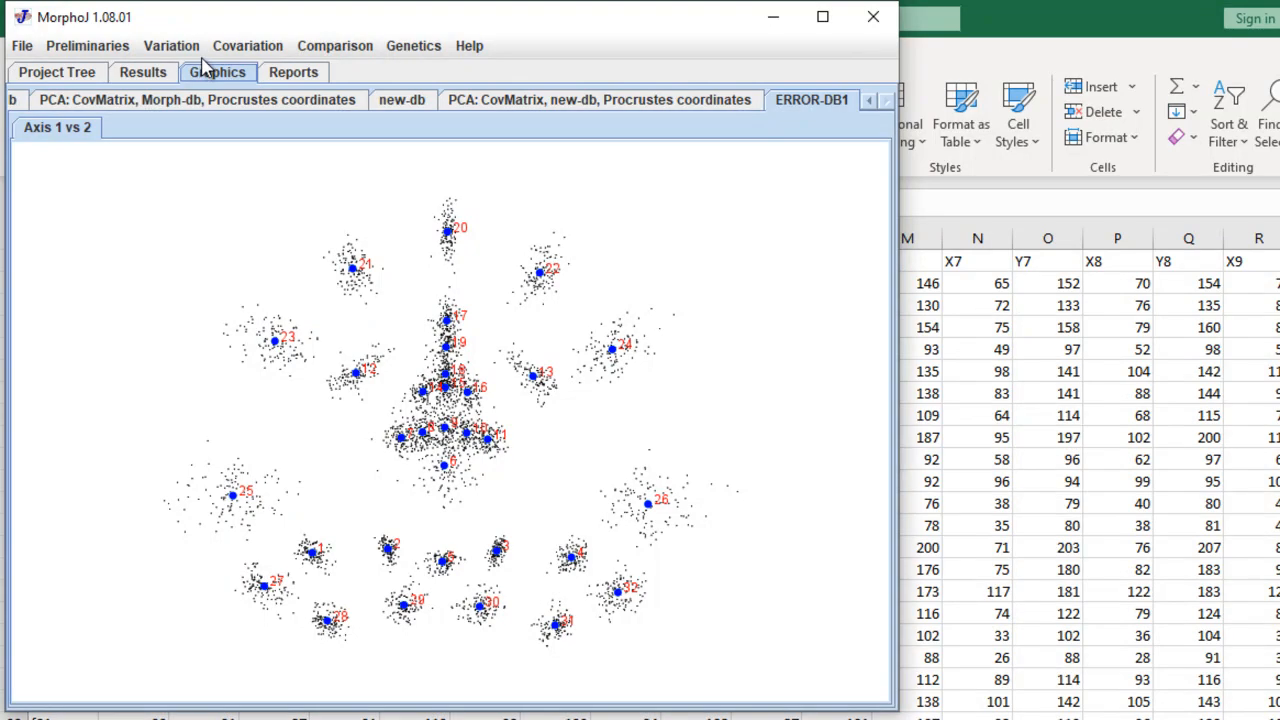
- Extract a classifier named Sex from the ID strings of ERROR-DB1, using first character 1 and last character 1
{"action": "left_click", "coordinate": [64, 48]}
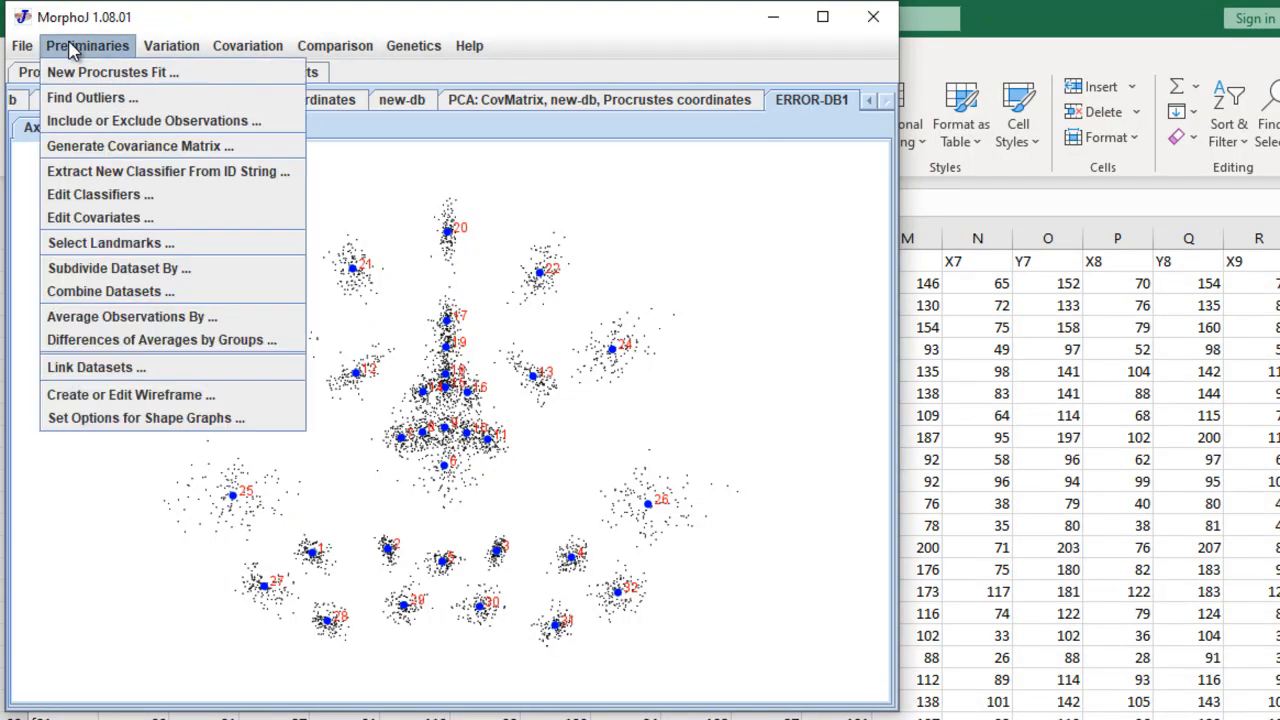
{"action": "left_click", "coordinate": [106, 170]}
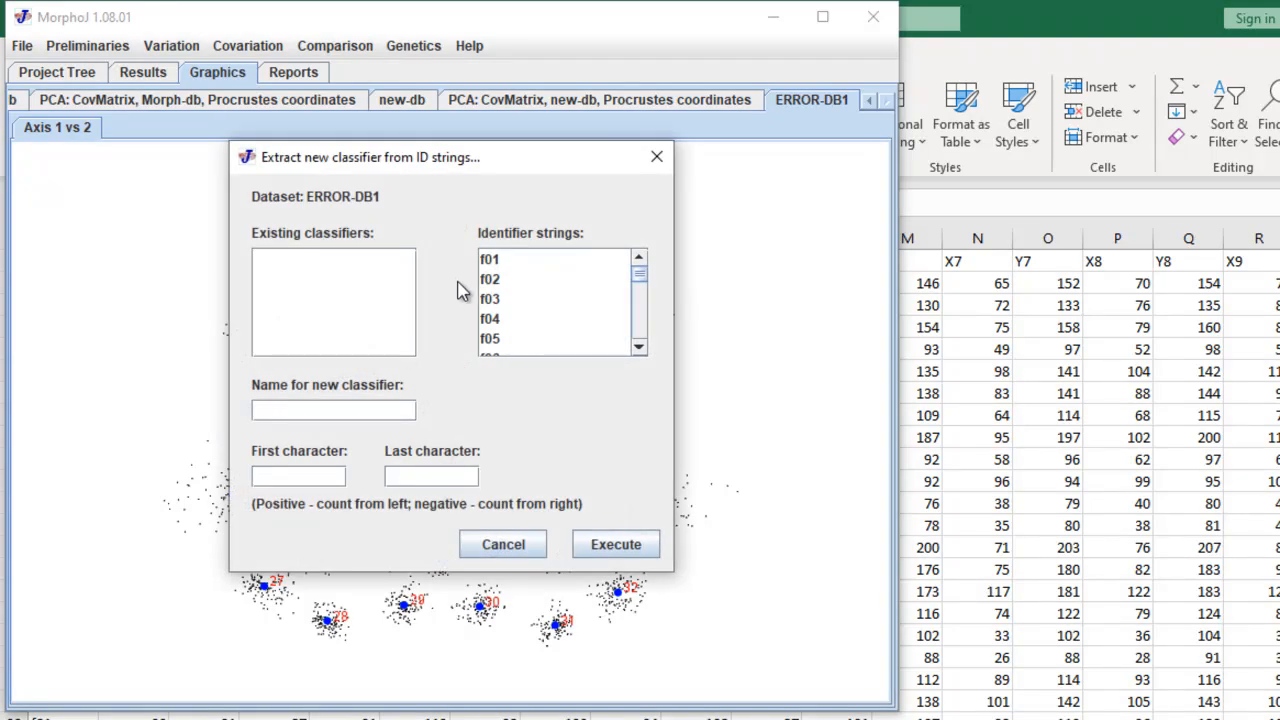
{"action": "left_click", "coordinate": [322, 404]}
{"action": "type", "text": "Sex"}
{"action": "left_click", "coordinate": [307, 479]}
{"action": "type", "text": "1"}
{"action": "left_click", "coordinate": [440, 477]}
{"action": "type", "text": "1"}
{"action": "left_click", "coordinate": [608, 553]}
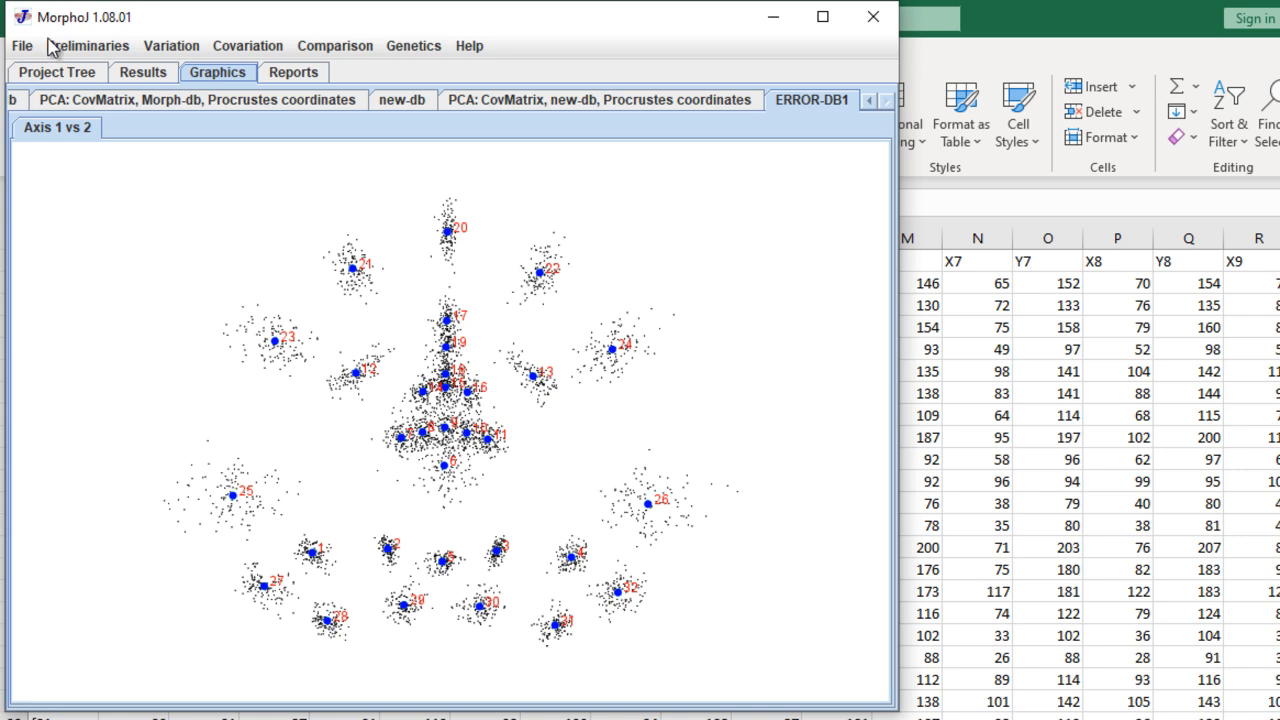
- Extract a classifier named id from the ID strings of ERROR-DB1, using characters 1 to 3
{"action": "left_click", "coordinate": [24, 49]}
{"action": "mouse_move", "coordinate": [68, 50]}
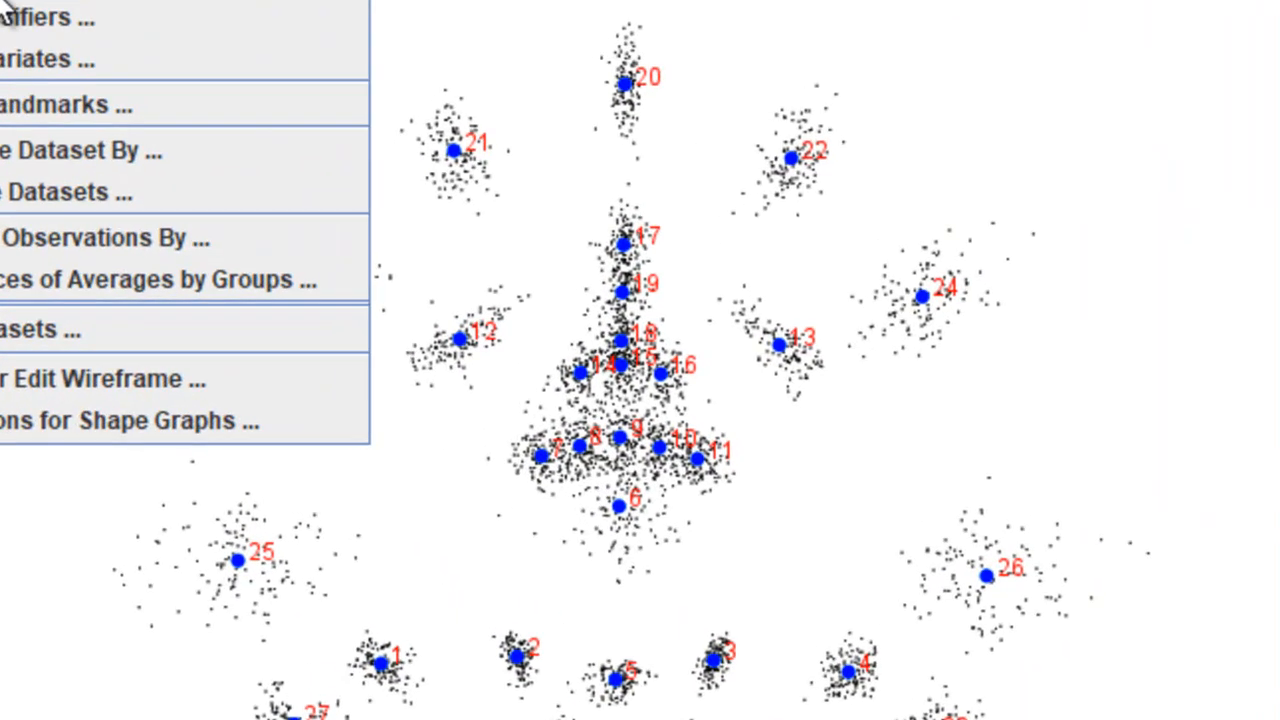
{"action": "left_click", "coordinate": [168, 171]}
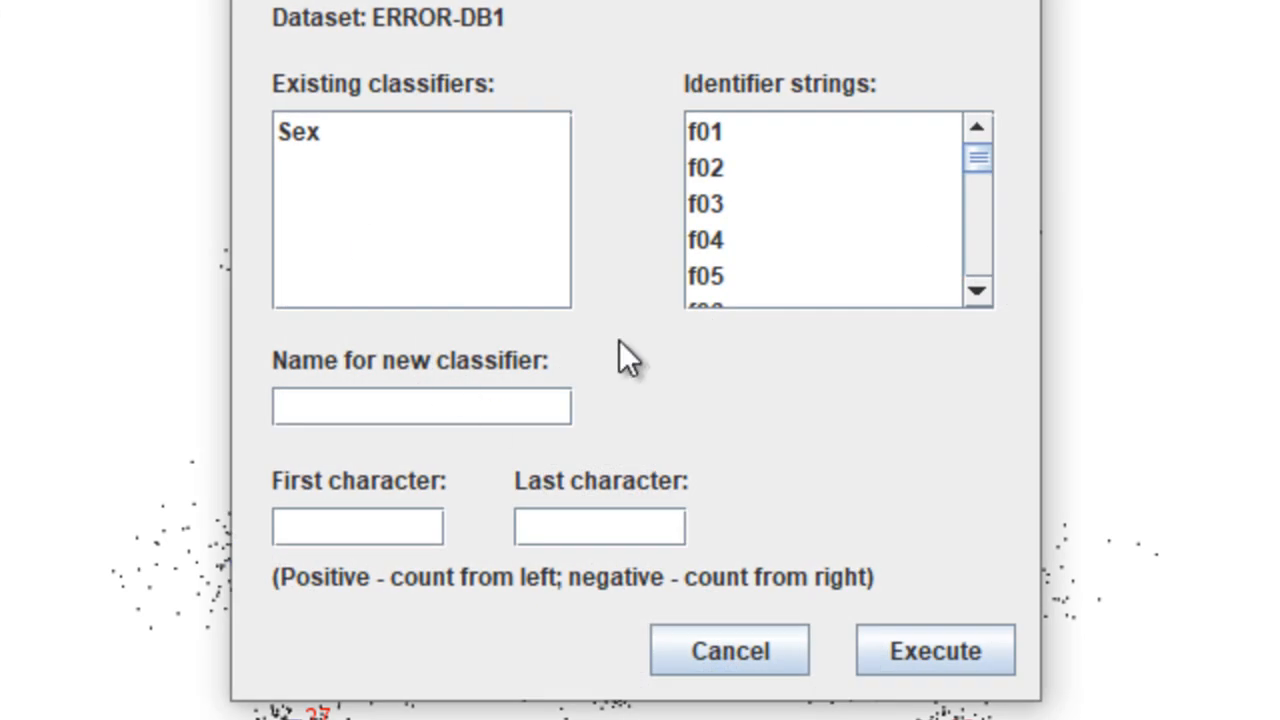
{"action": "left_click", "coordinate": [383, 405]}
{"action": "type", "text": "id"}
{"action": "left_click", "coordinate": [304, 513]}
{"action": "type", "text": "1"}
{"action": "left_click", "coordinate": [660, 538]}
{"action": "type", "text": "3"}
{"action": "left_click", "coordinate": [933, 657]}
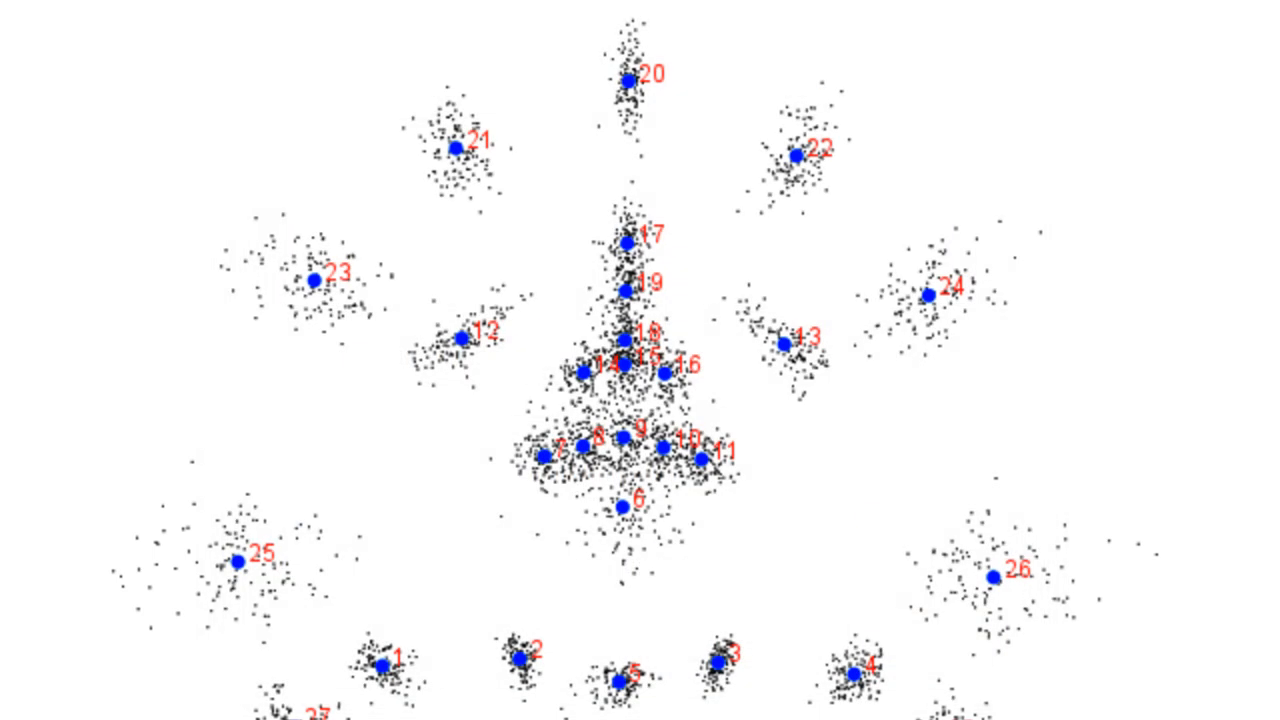
- Extract a classifier named err from the ID strings of ERROR-DB1, using characters 4 to 5
{"action": "left_click", "coordinate": [2, 2]}
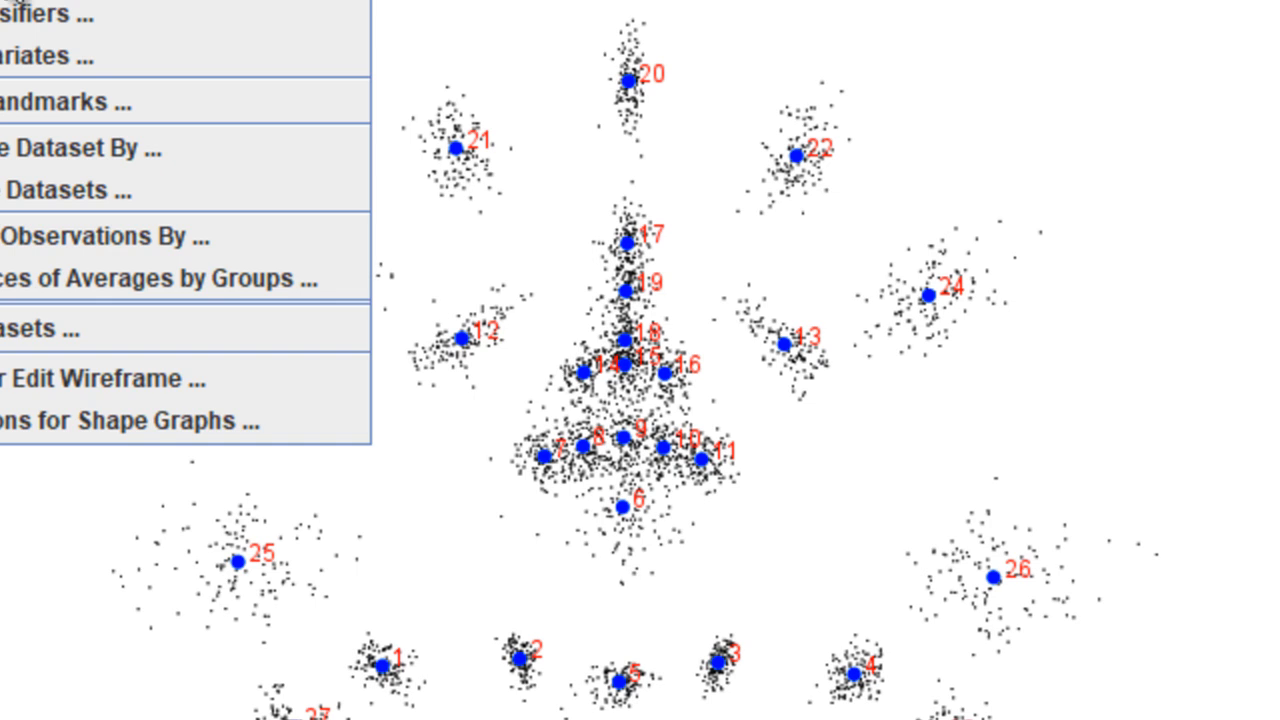
{"action": "left_click", "coordinate": [10, 2]}
{"action": "left_click", "coordinate": [345, 410]}
{"action": "type", "text": "err"}
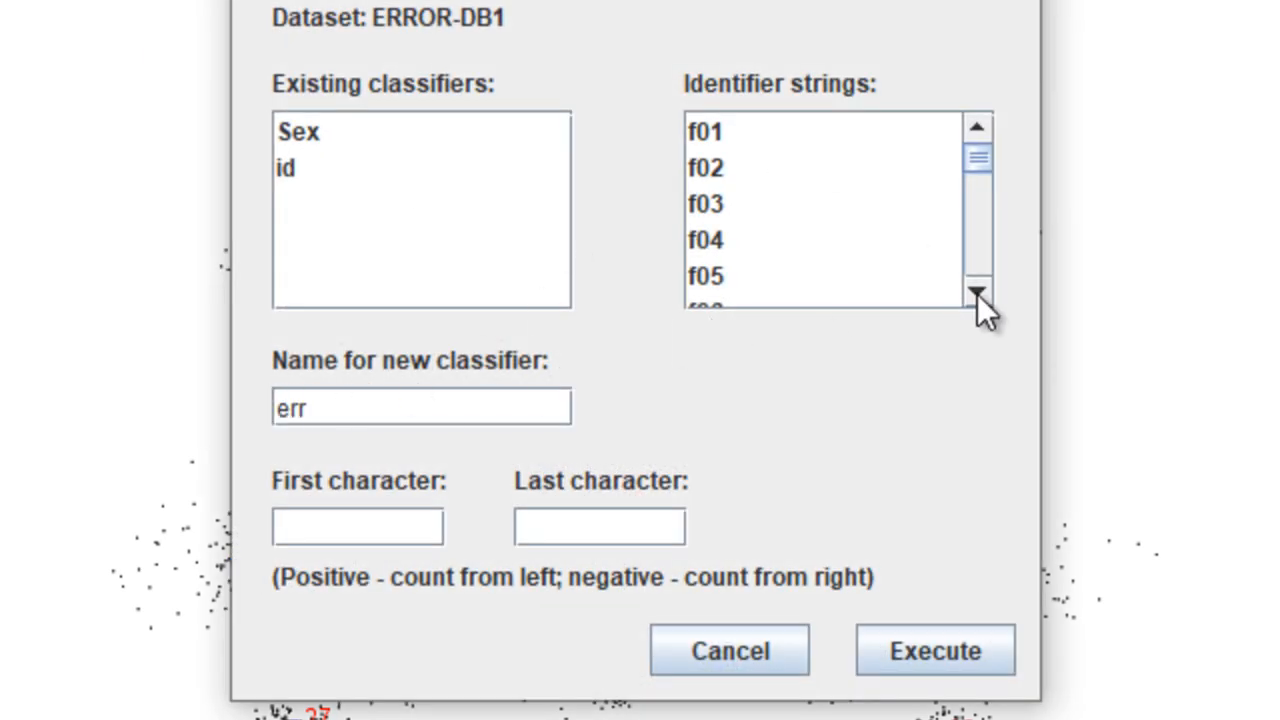
{"action": "left_click_drag", "start_coordinate": [979, 157], "coordinate": [984, 264]}
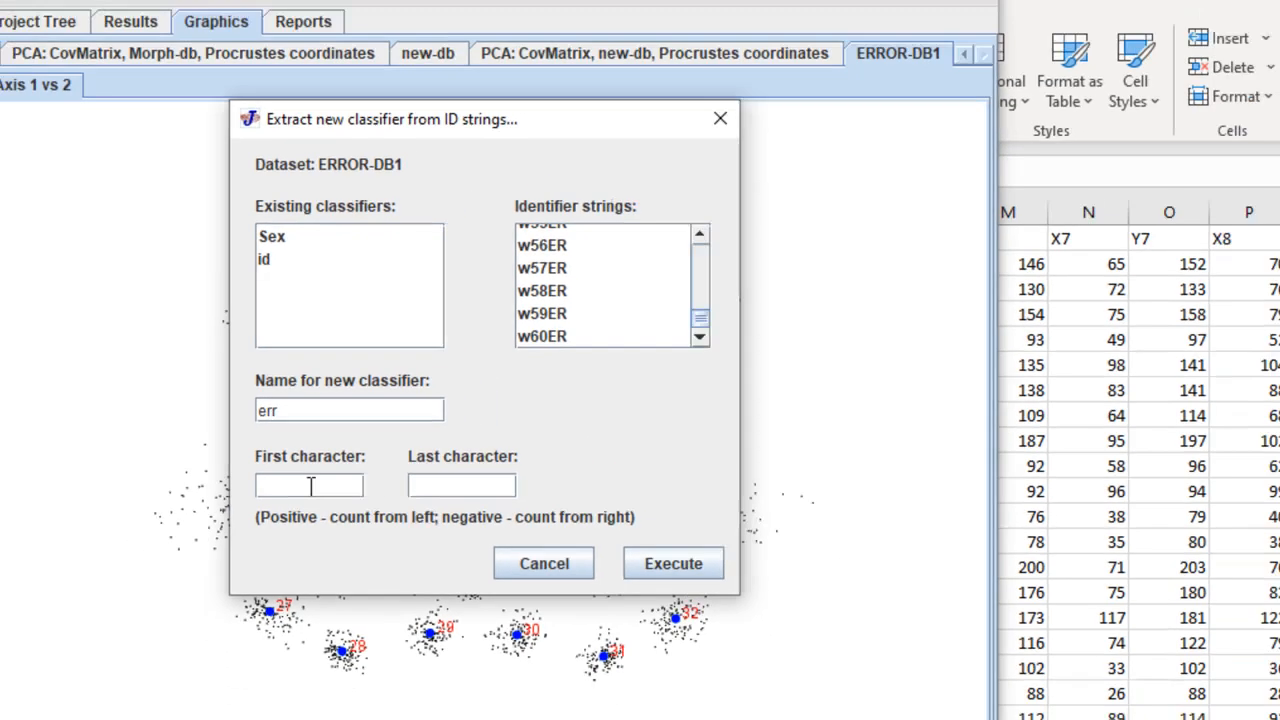
{"action": "left_click", "coordinate": [374, 522]}
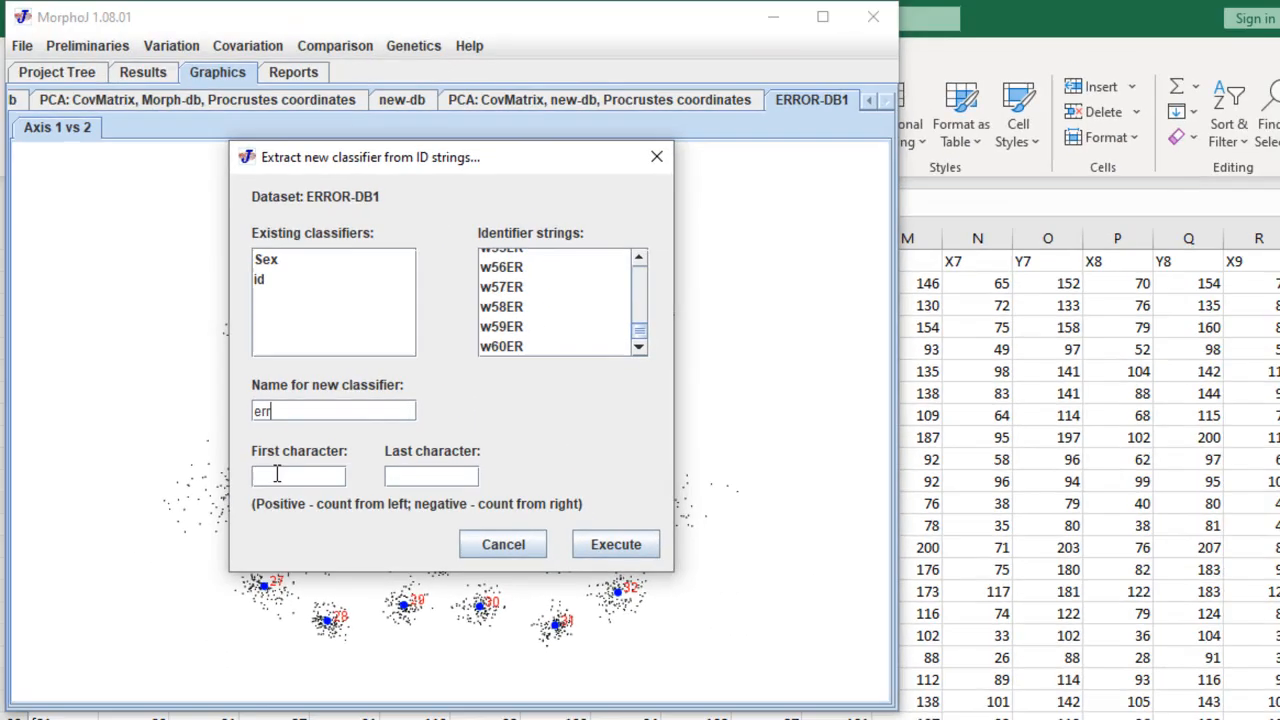
{"action": "type", "text": "4"}
{"action": "left_click", "coordinate": [453, 476]}
{"action": "type", "text": "5"}
{"action": "left_click", "coordinate": [637, 545]}
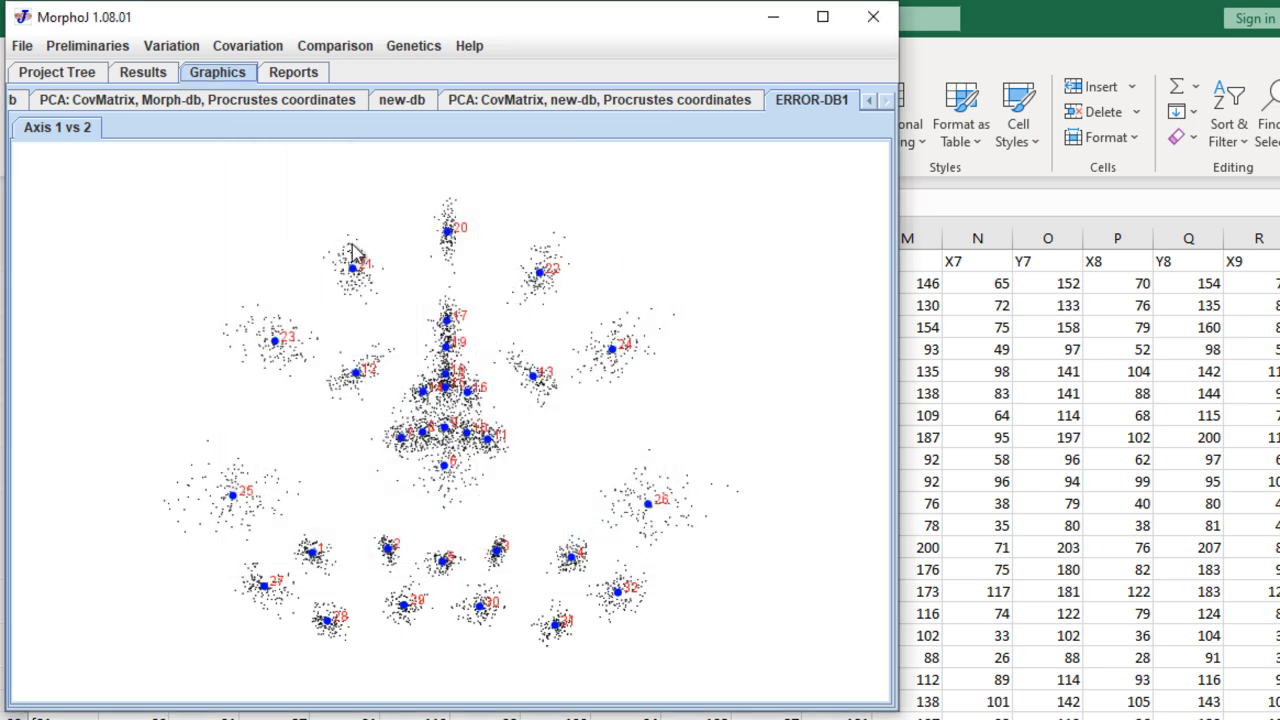
- Review the Sex, id and err values in the classifier table of ERROR-DB1 and accept the table
{"action": "left_click", "coordinate": [66, 50]}
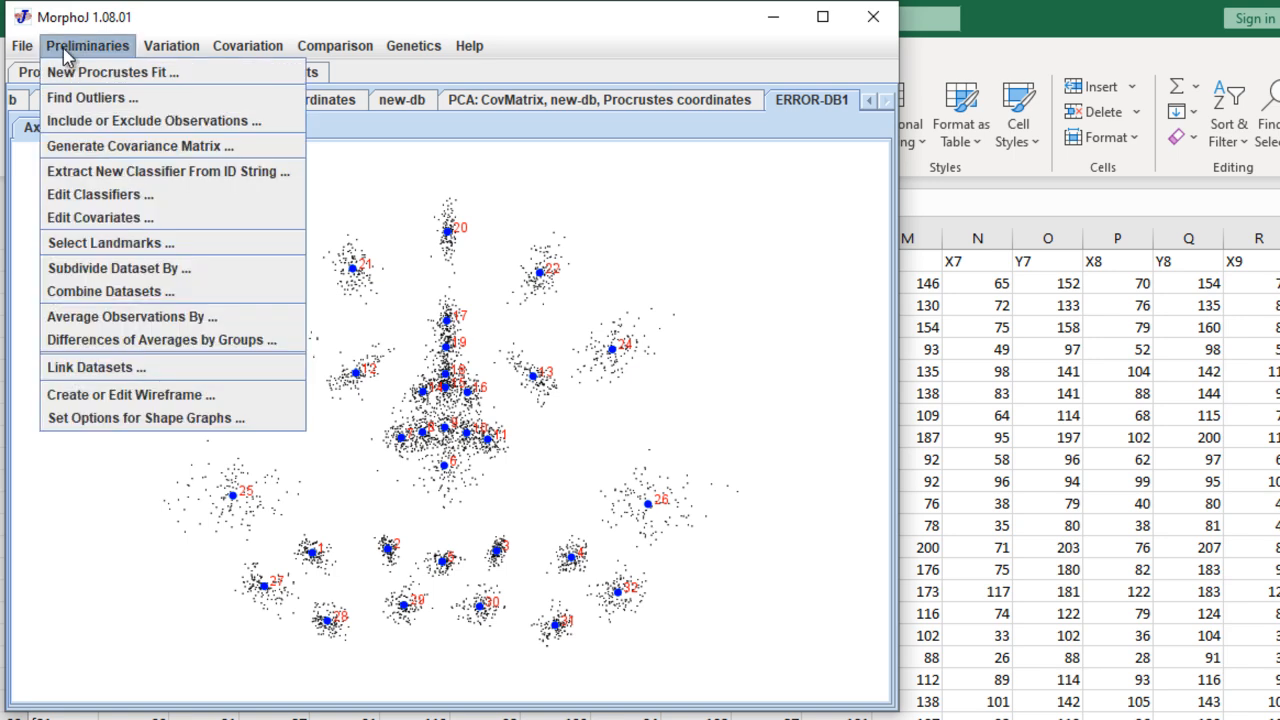
{"action": "left_click", "coordinate": [86, 206]}
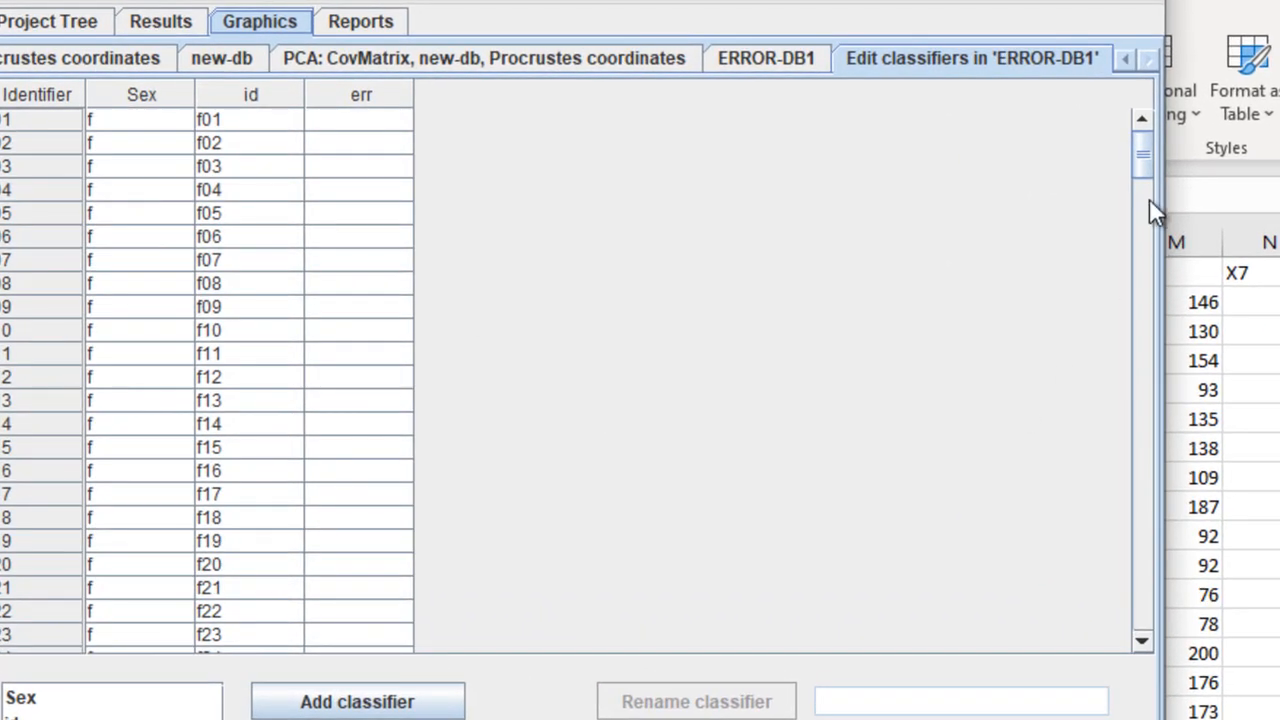
{"action": "left_click_drag", "start_coordinate": [1149, 198], "coordinate": [1136, 152]}
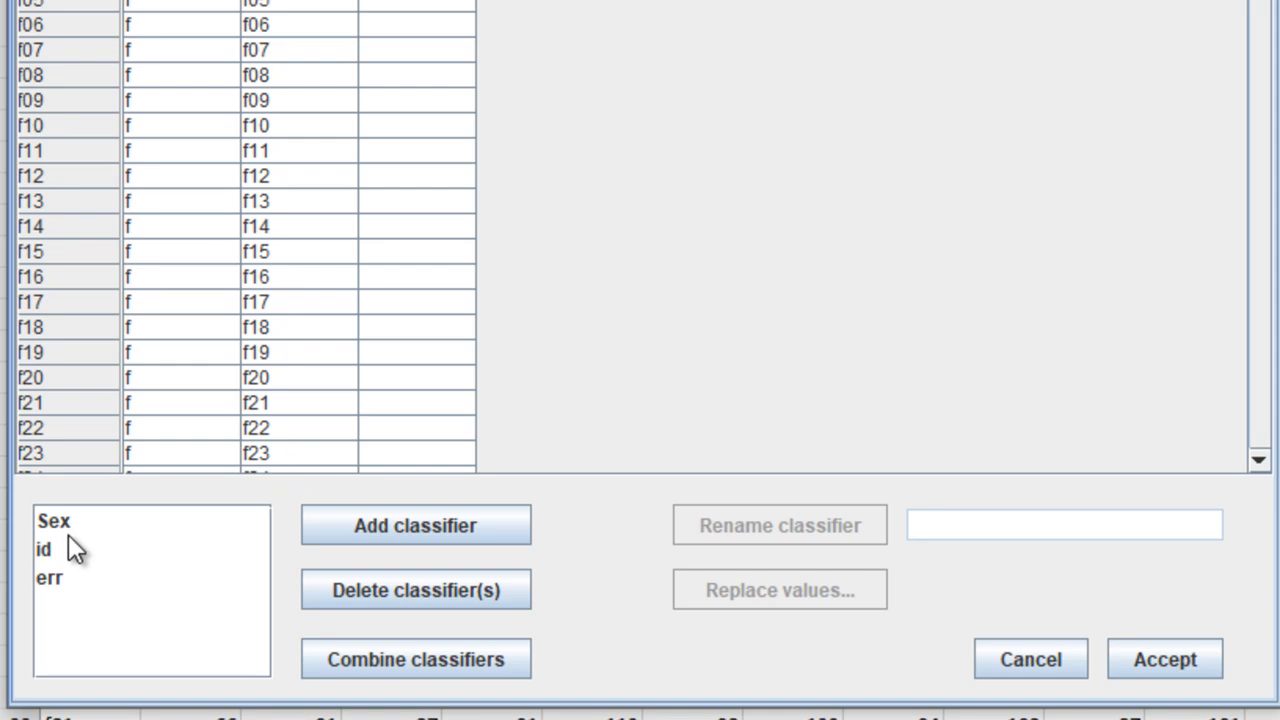
{"action": "left_click", "coordinate": [57, 524]}
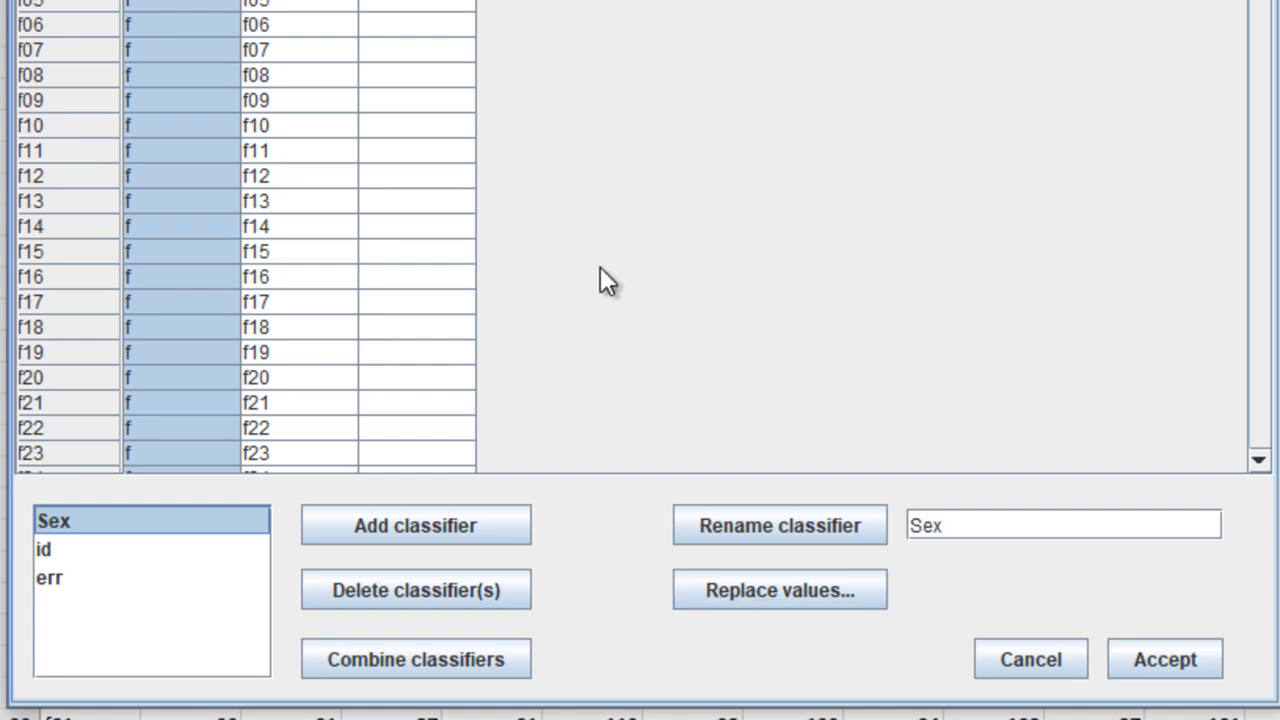
{"action": "left_click", "coordinate": [1179, 657]}
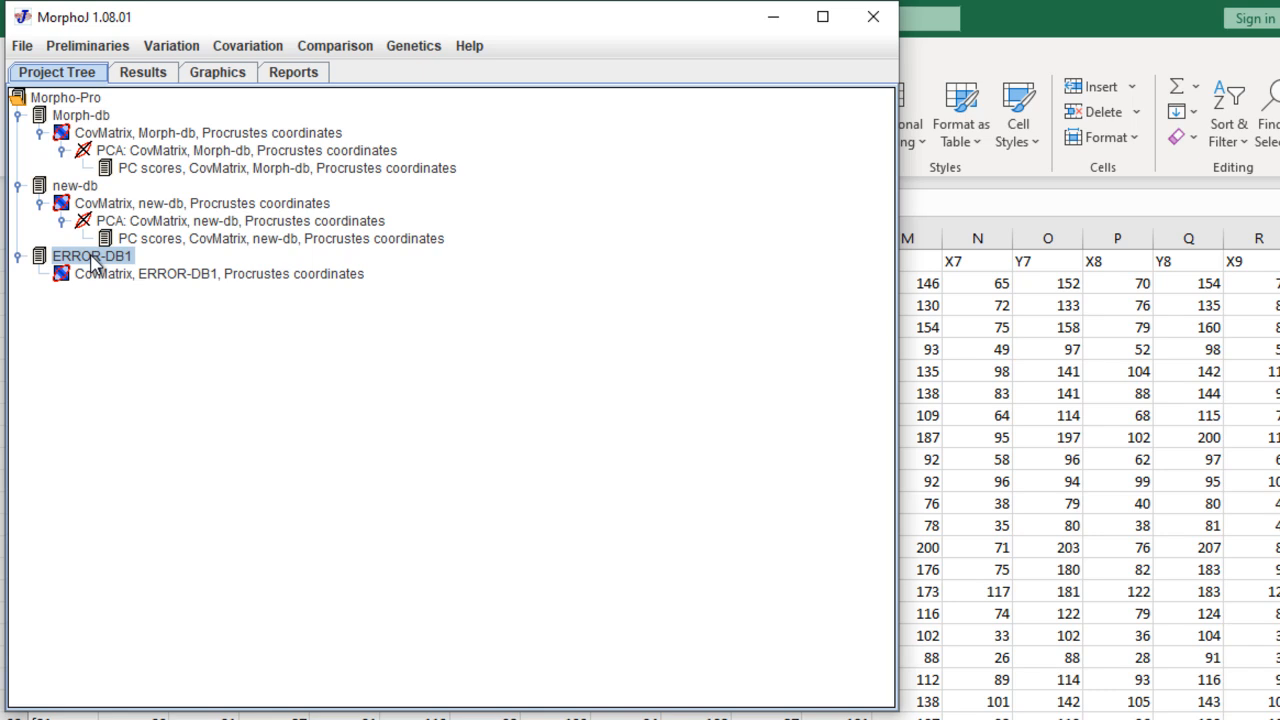
- Start a Procrustes ANOVA on the ERROR-DB1 dataset and name it "Procrustes ANOVA ...err1"
{"action": "left_click", "coordinate": [190, 52]}
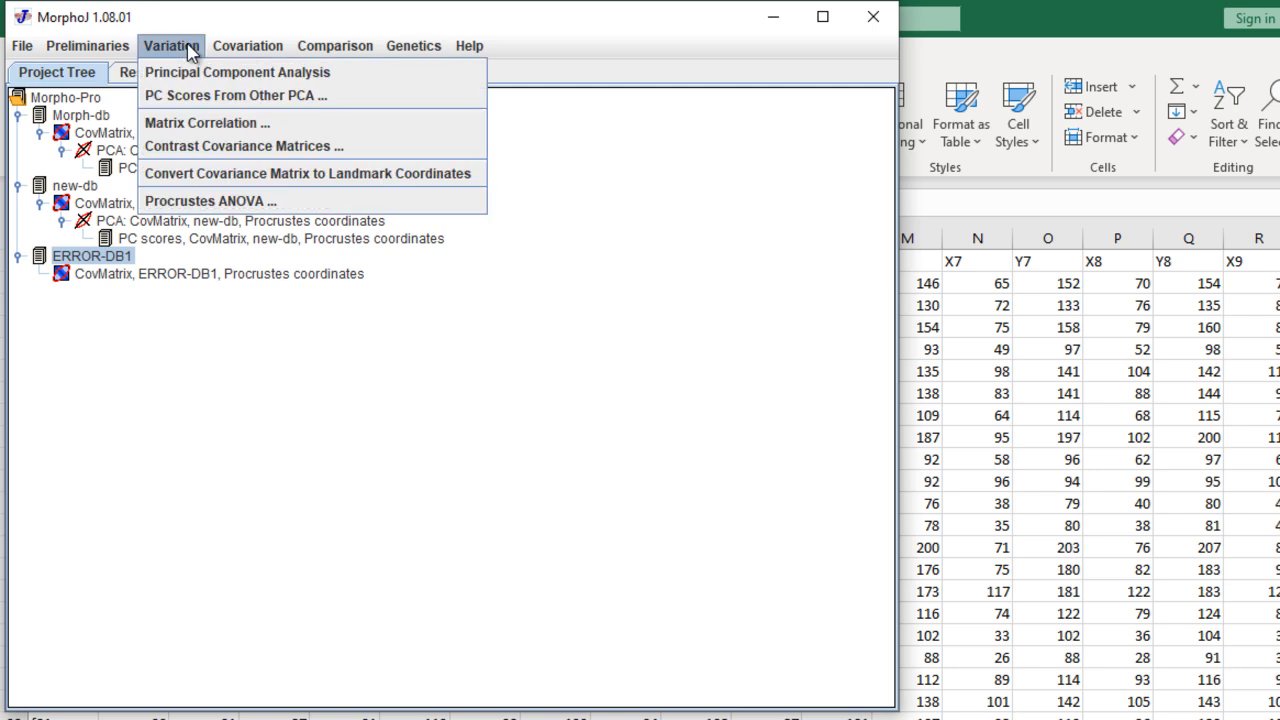
{"action": "left_click", "coordinate": [205, 201]}
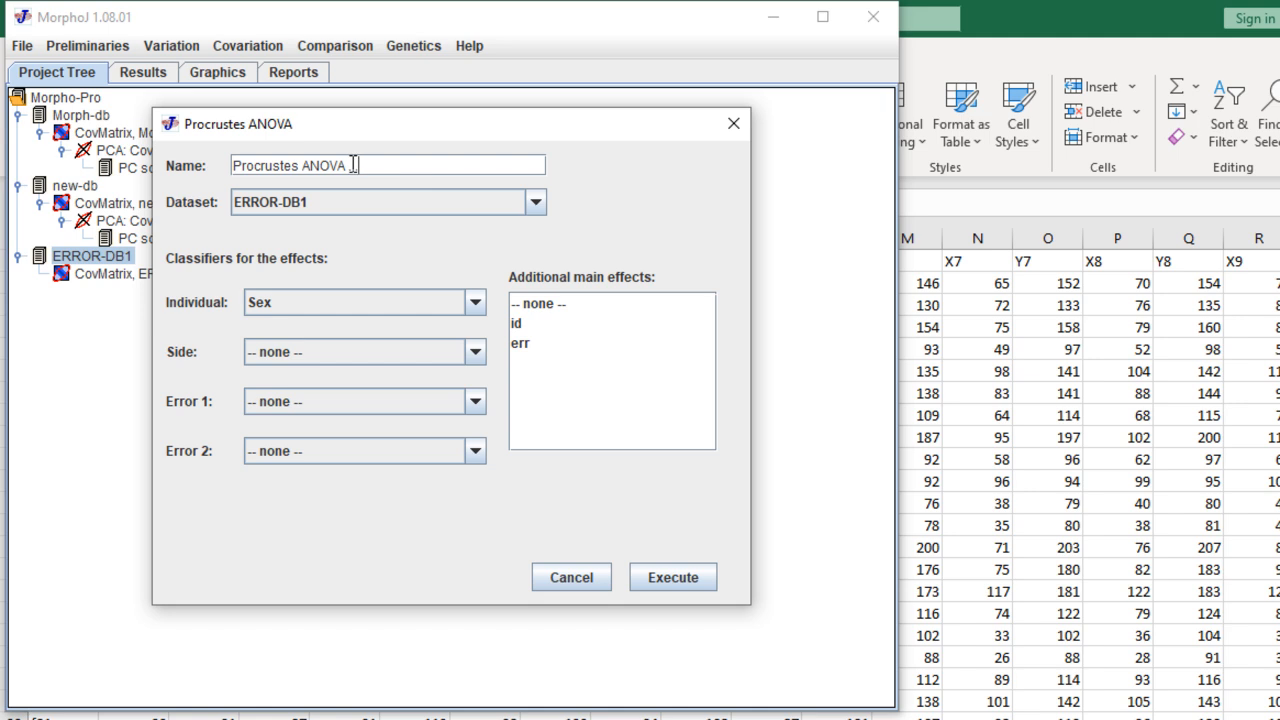
{"action": "type", "text": "...err1"}
{"action": "left_click", "coordinate": [537, 202]}
{"action": "left_click", "coordinate": [537, 202]}
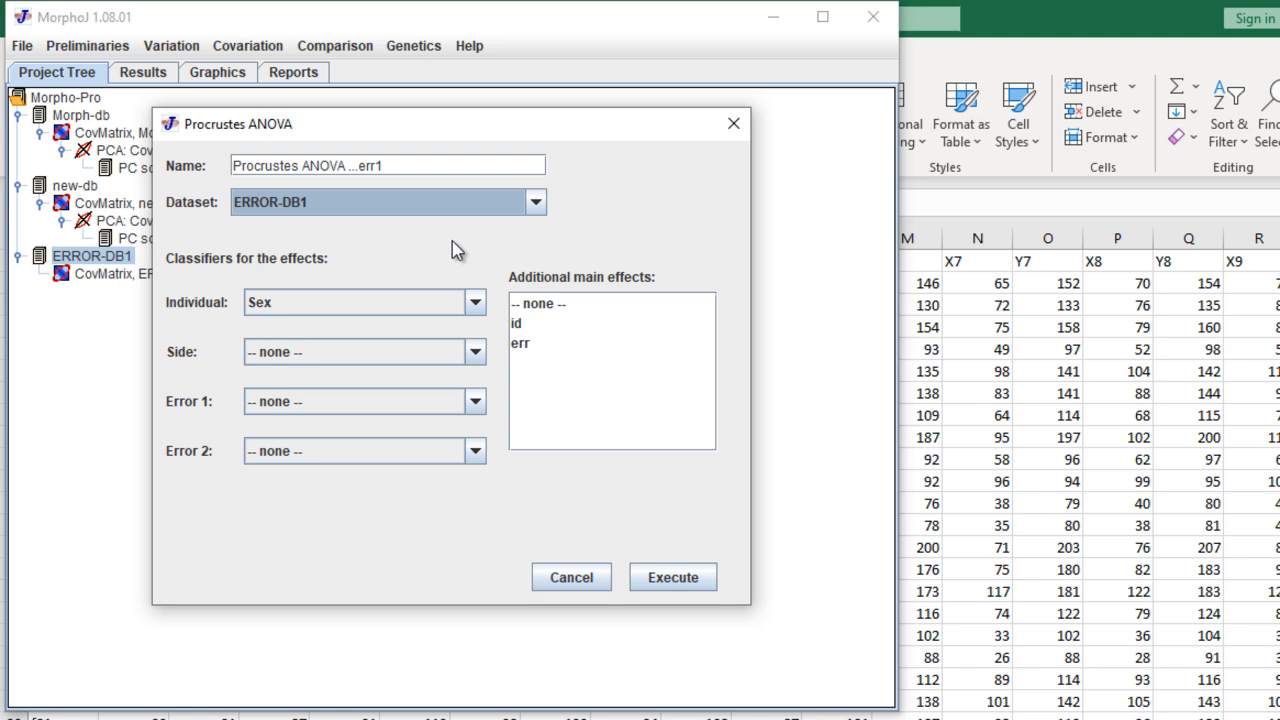
- Set the Procrustes ANOVA's Individual effect to id and its Error 1 effect to err
{"action": "left_click", "coordinate": [475, 303]}
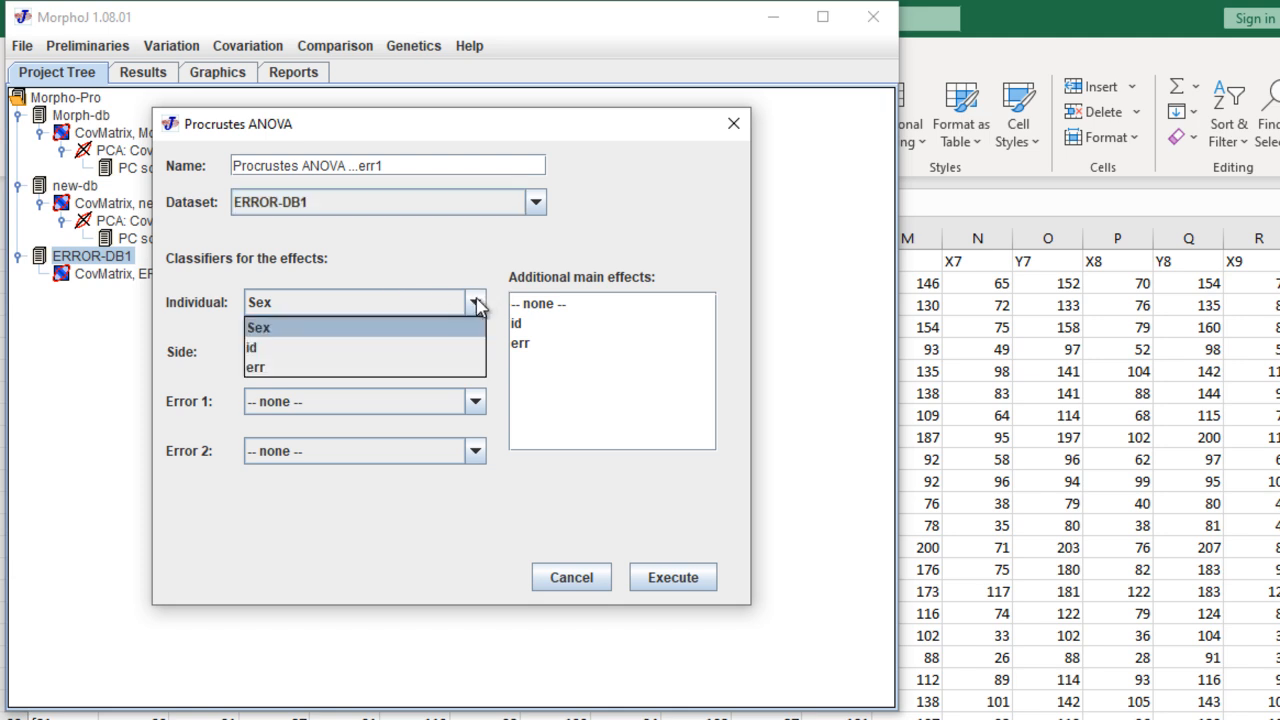
{"action": "left_click", "coordinate": [373, 347]}
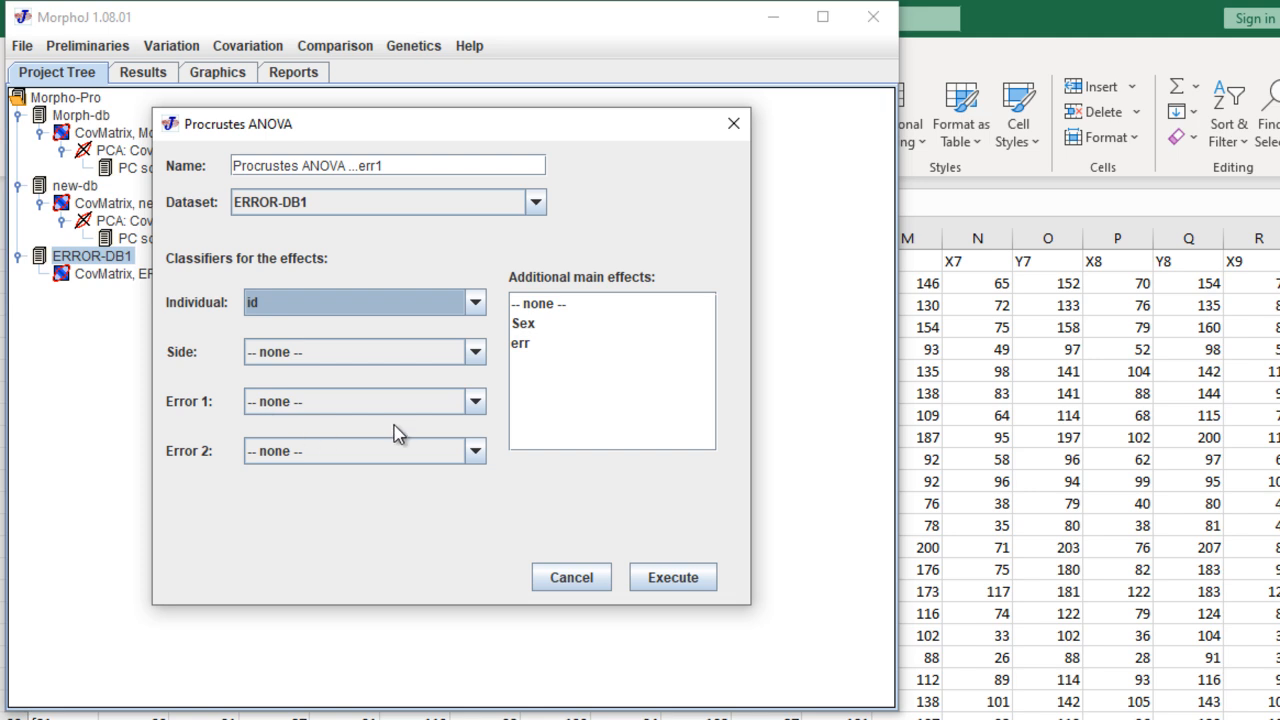
{"action": "left_click", "coordinate": [475, 402]}
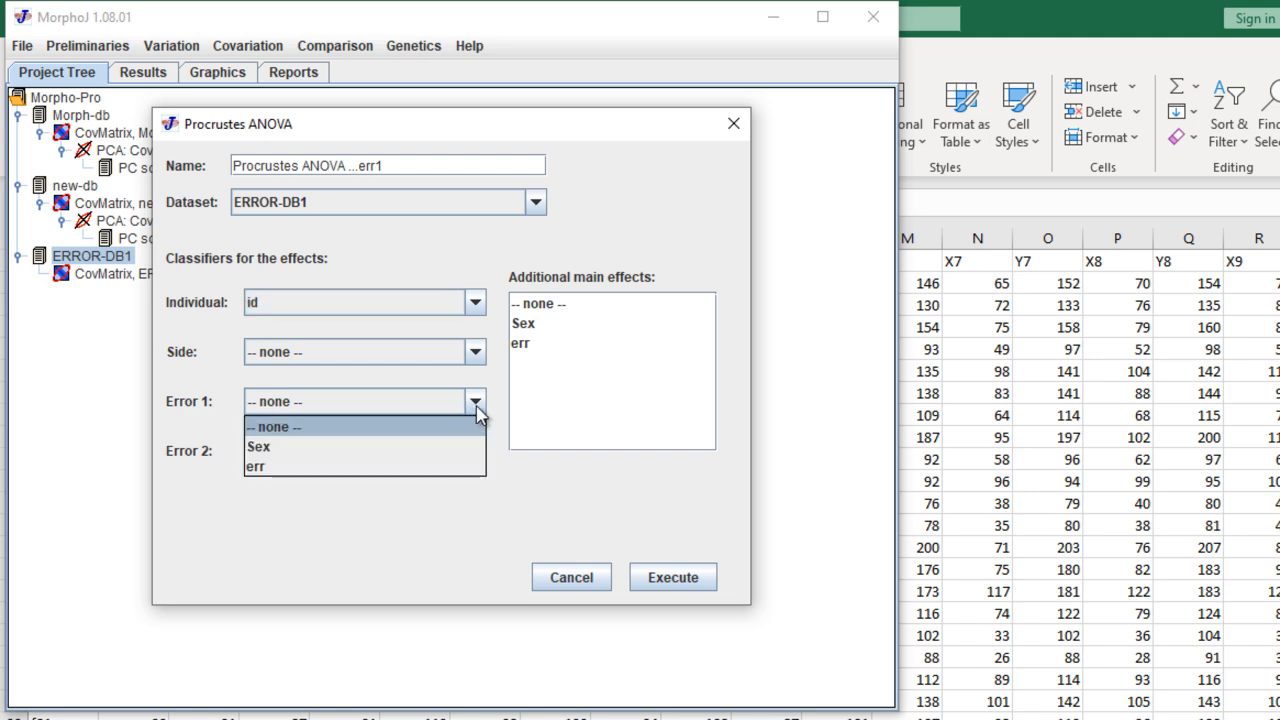
{"action": "left_click", "coordinate": [352, 466]}
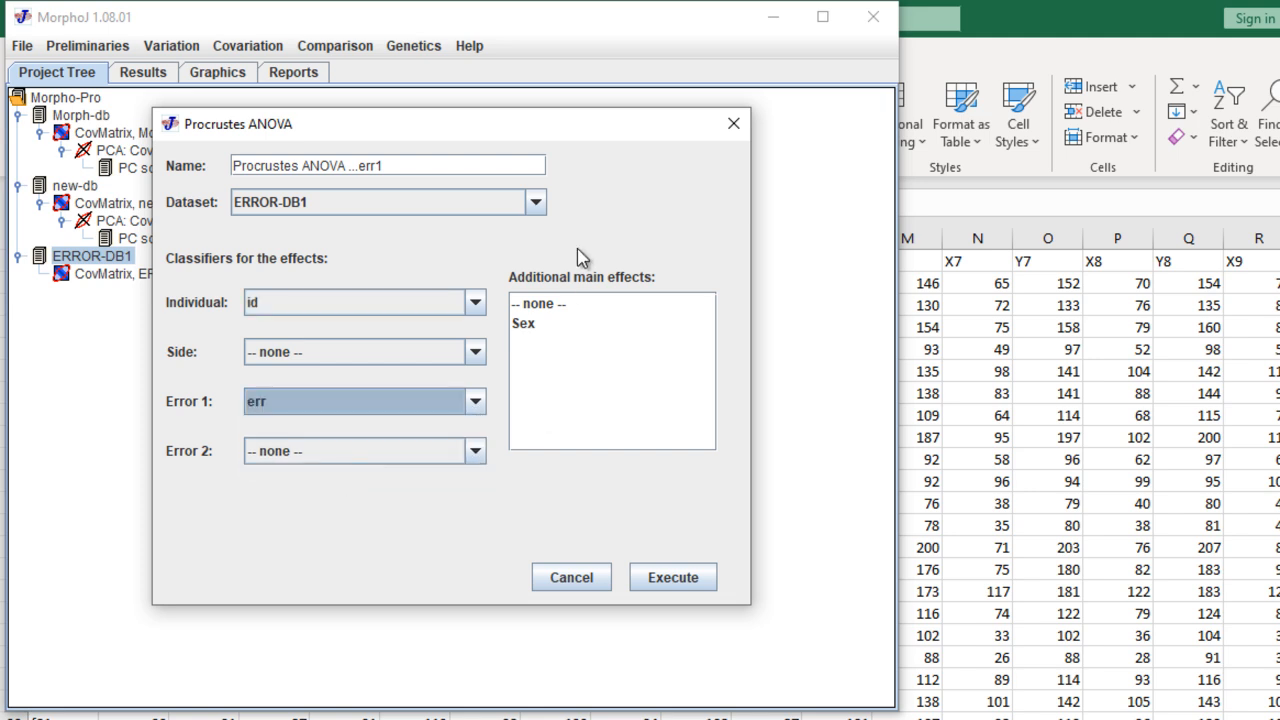
- Add Sex as an additional main effect and execute the Procrustes ANOVA on ERROR-DB1
{"action": "left_click", "coordinate": [527, 326]}
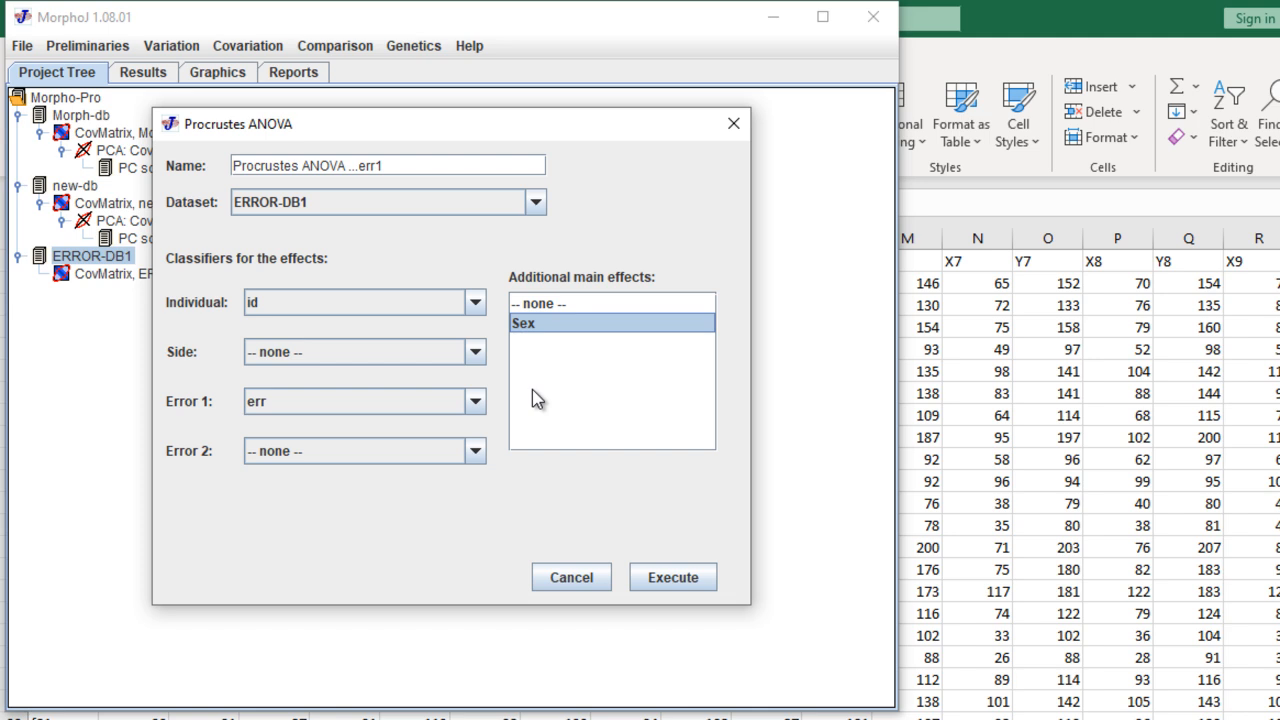
{"action": "left_click", "coordinate": [671, 578]}
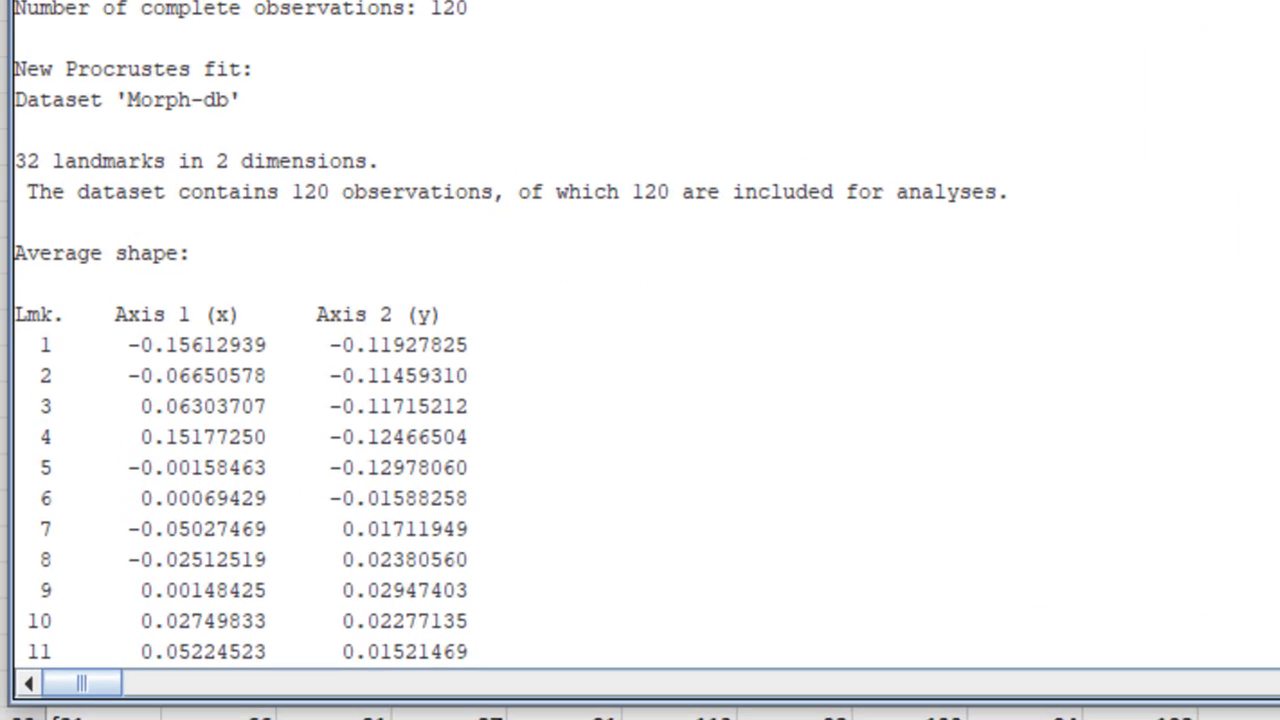
- Examine the Centroid size and Shape, Procrustes ANOVA tables in the results for ERROR-DB1, highlighting each table in turn
{"action": "left_click_drag", "start_coordinate": [59, 696], "coordinate": [265, 696]}
{"action": "left_click_drag", "start_coordinate": [557, 673], "coordinate": [80, 680]}
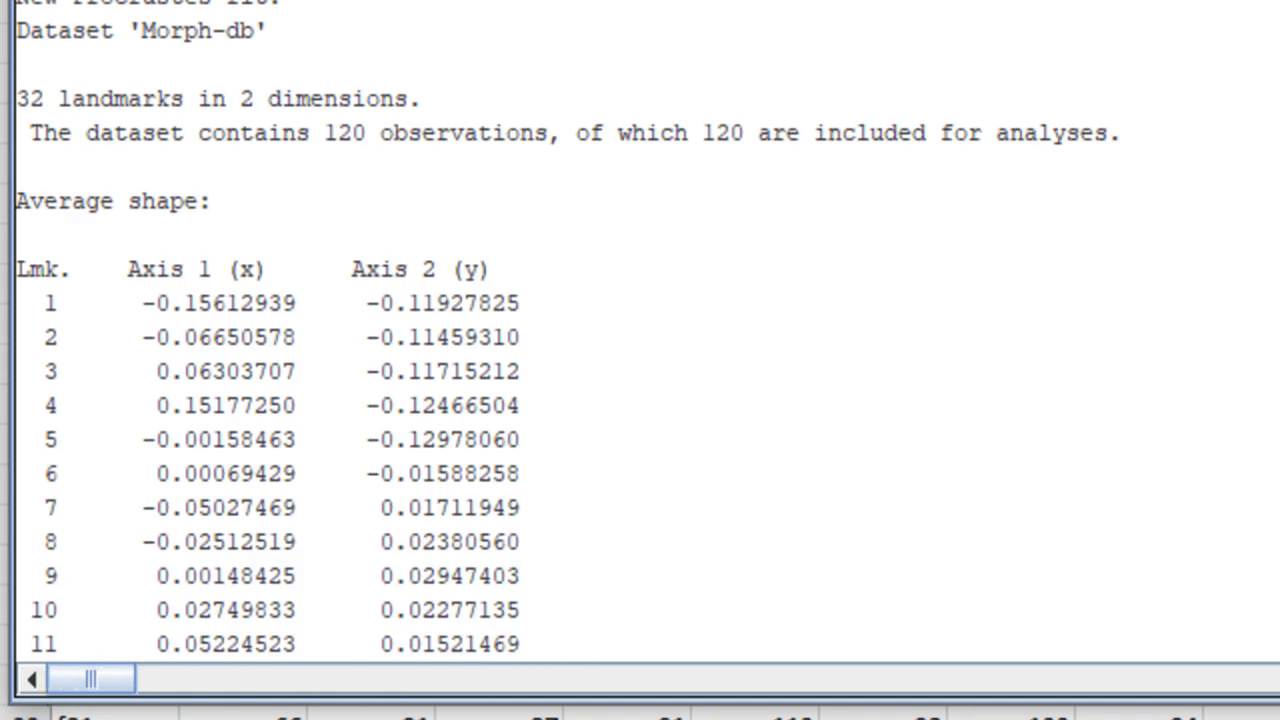
{"action": "scroll", "coordinate": [922, 664], "scroll_direction": "down", "scroll_amount": 20}
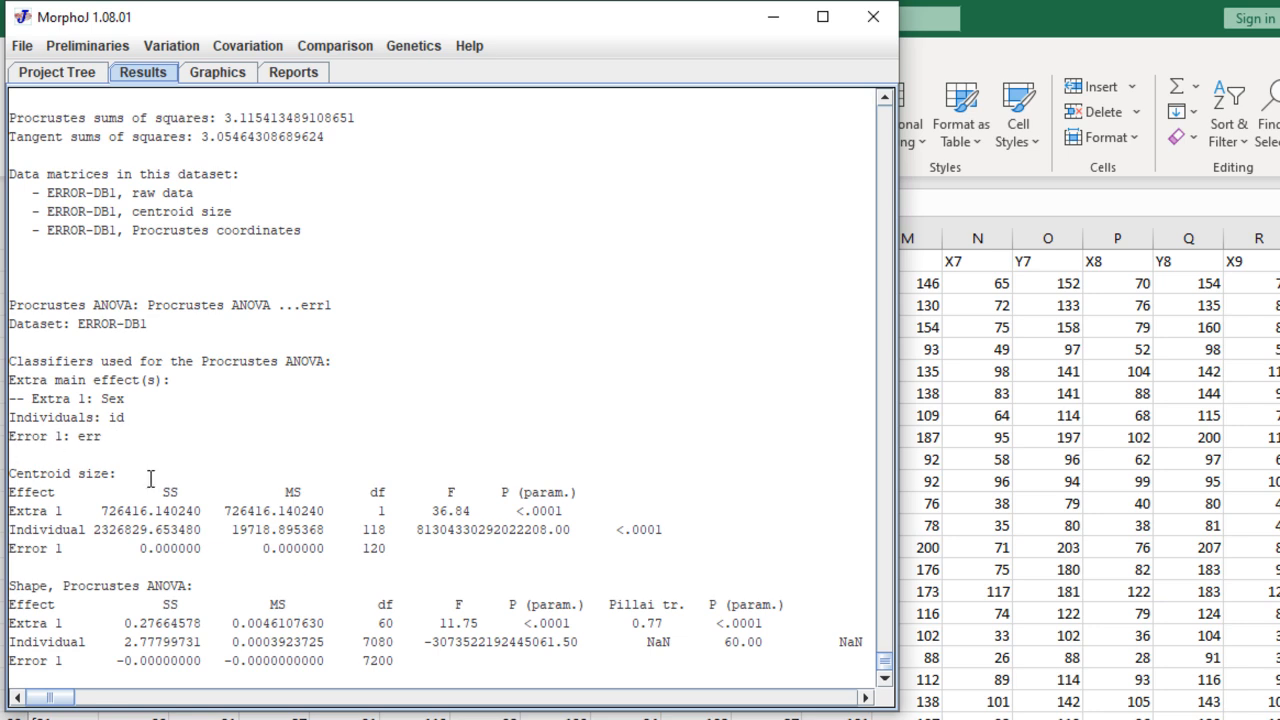
{"action": "left_click_drag", "start_coordinate": [135, 473], "coordinate": [2, 473]}
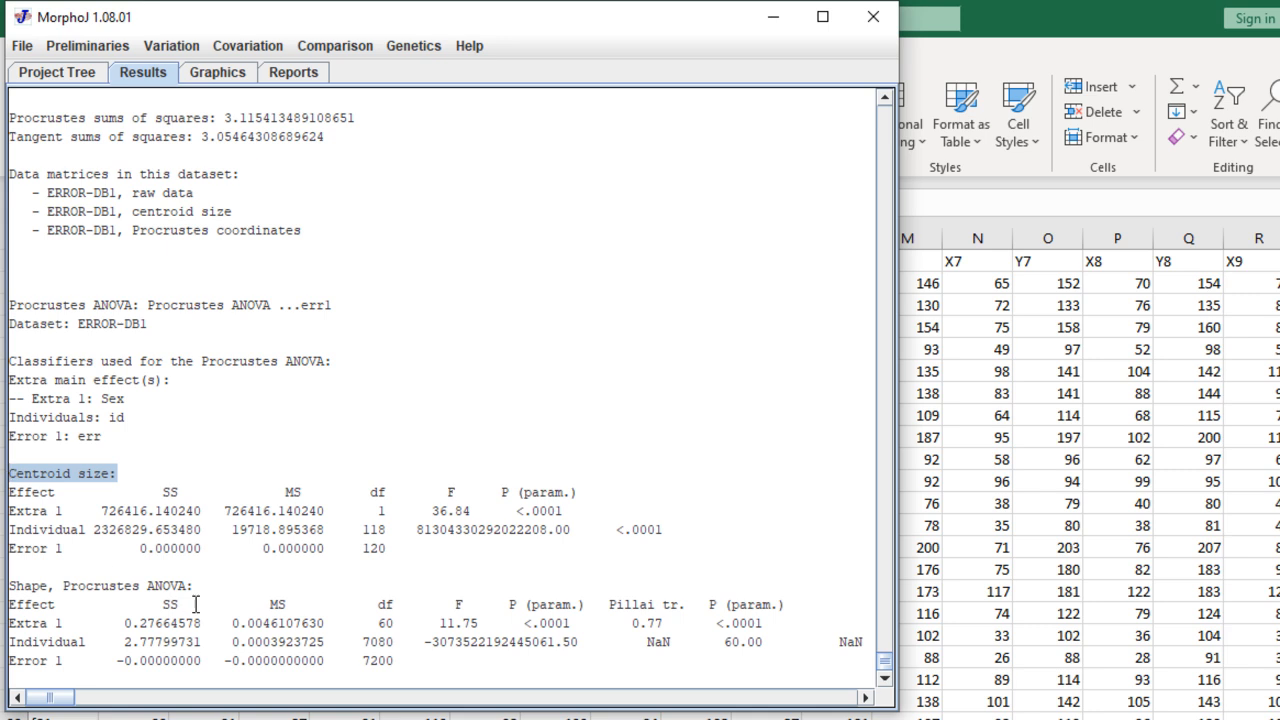
{"action": "left_click_drag", "start_coordinate": [205, 585], "coordinate": [2, 585]}
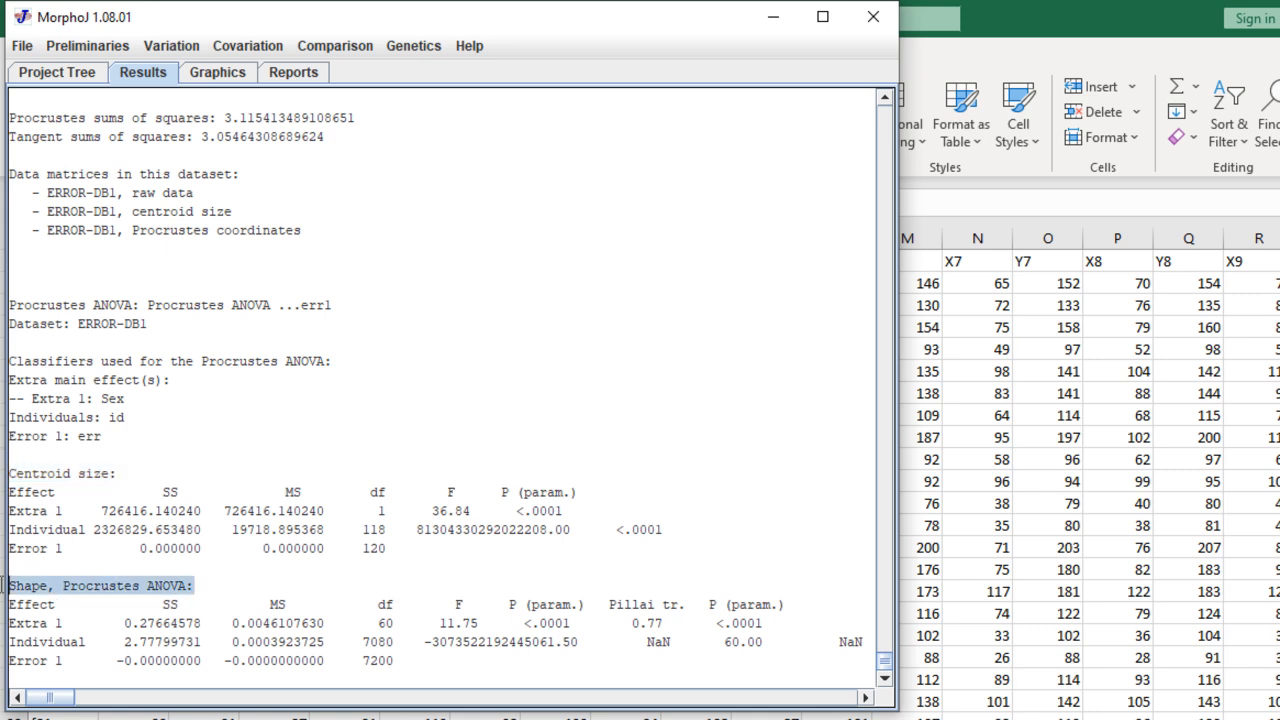
{"action": "left_click", "coordinate": [138, 473]}
{"action": "left_click_drag", "start_coordinate": [9, 477], "coordinate": [399, 546]}
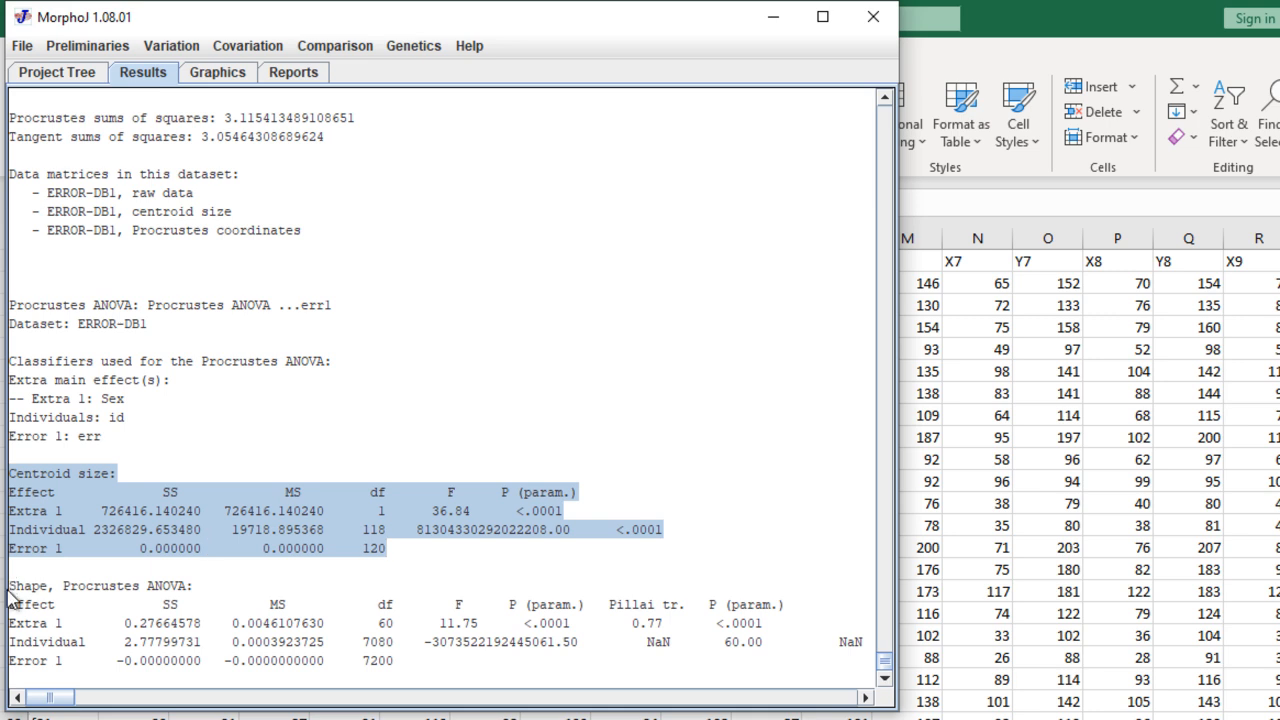
{"action": "left_click_drag", "start_coordinate": [9, 586], "coordinate": [412, 660]}
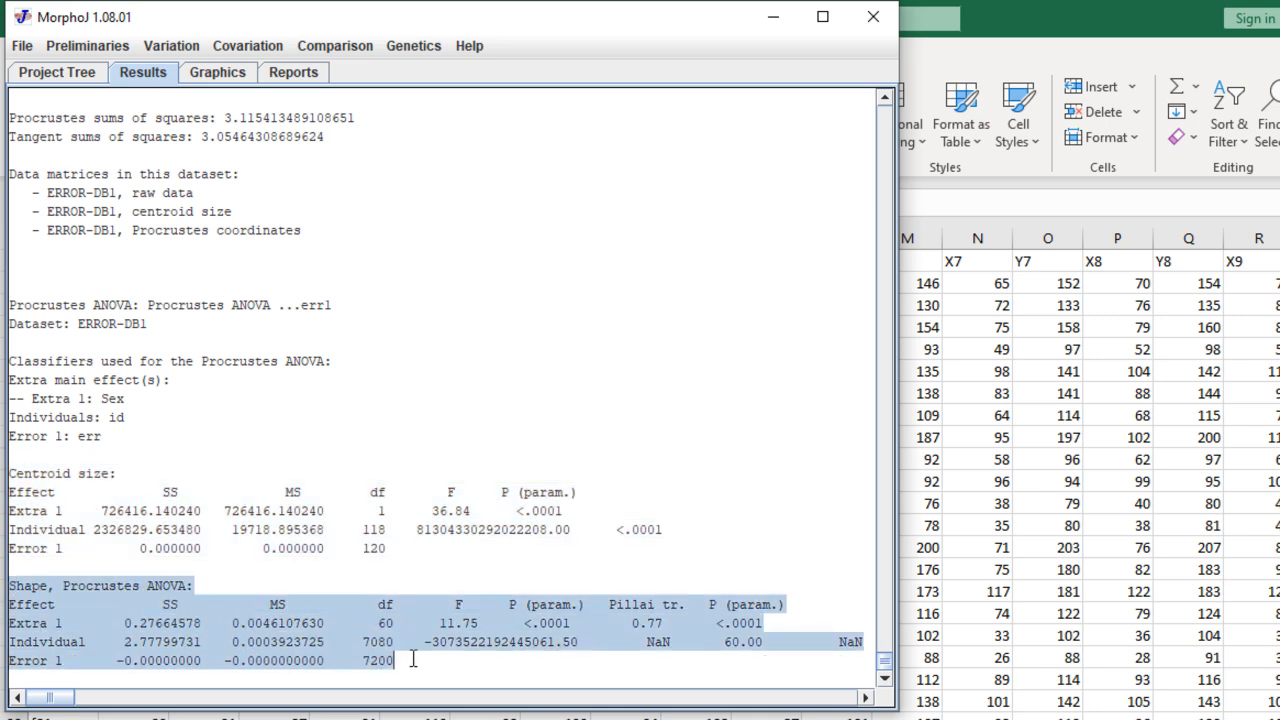
{"action": "left_click", "coordinate": [497, 615]}
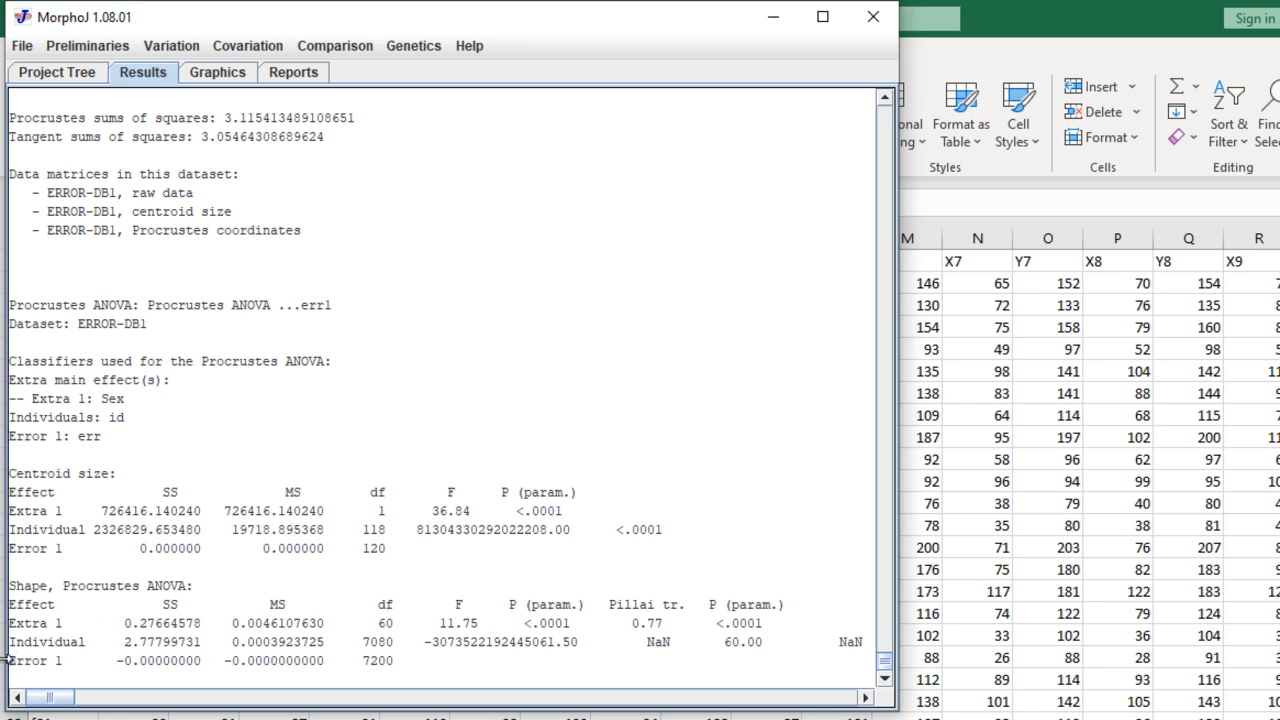
- Inspect the Error 1 row of the Shape, Procrustes ANOVA table, starting with its sum of squares
{"action": "left_click_drag", "start_coordinate": [116, 662], "coordinate": [202, 662]}
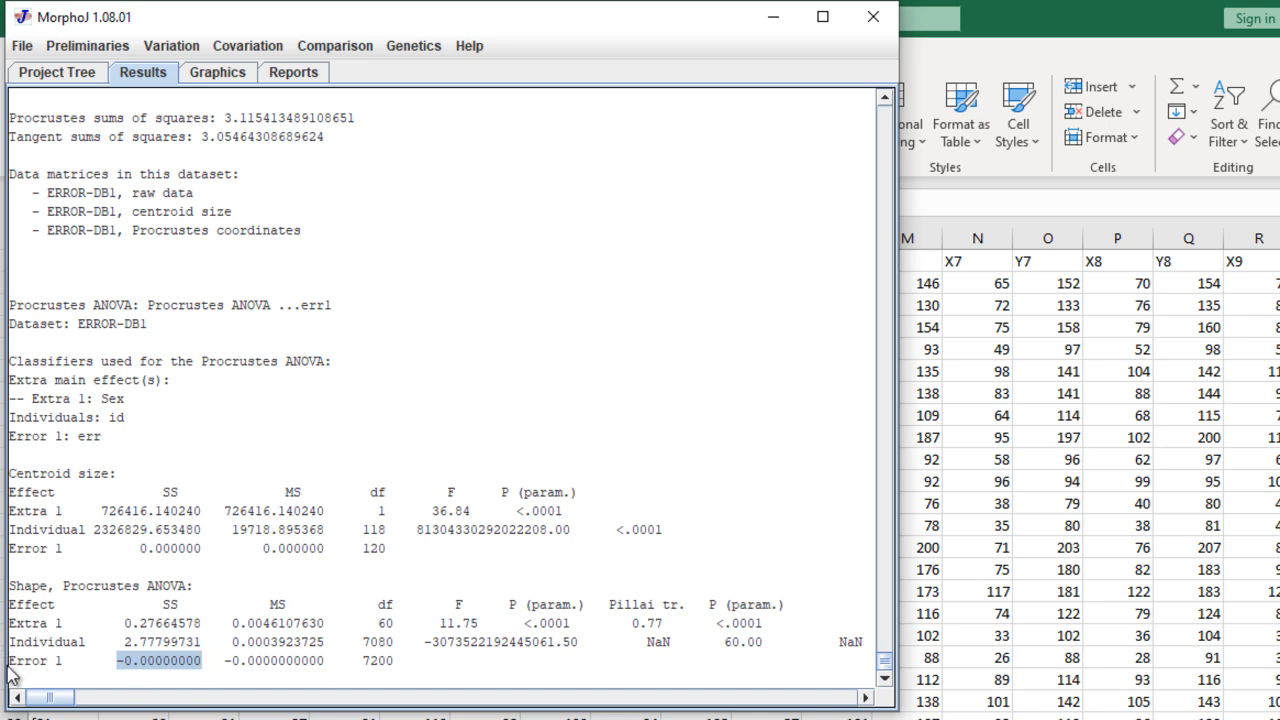
{"action": "left_click_drag", "start_coordinate": [10, 663], "coordinate": [405, 655]}
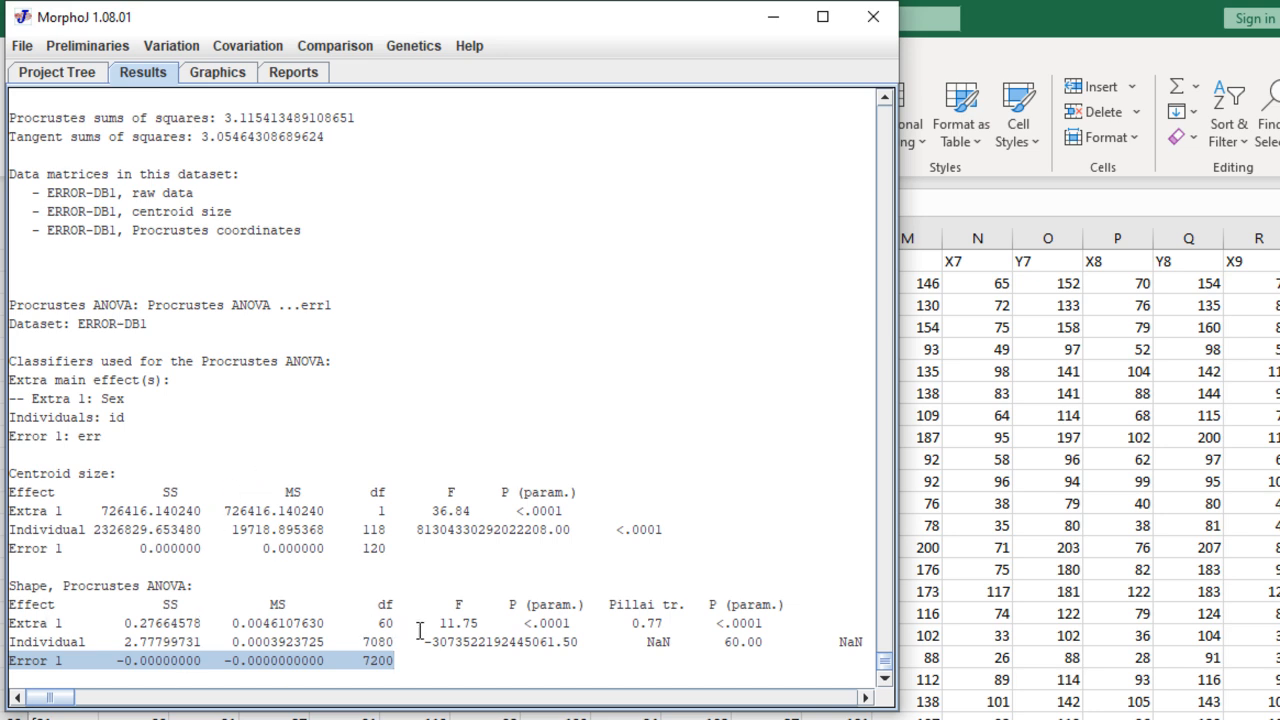
{"action": "left_click", "coordinate": [355, 626]}
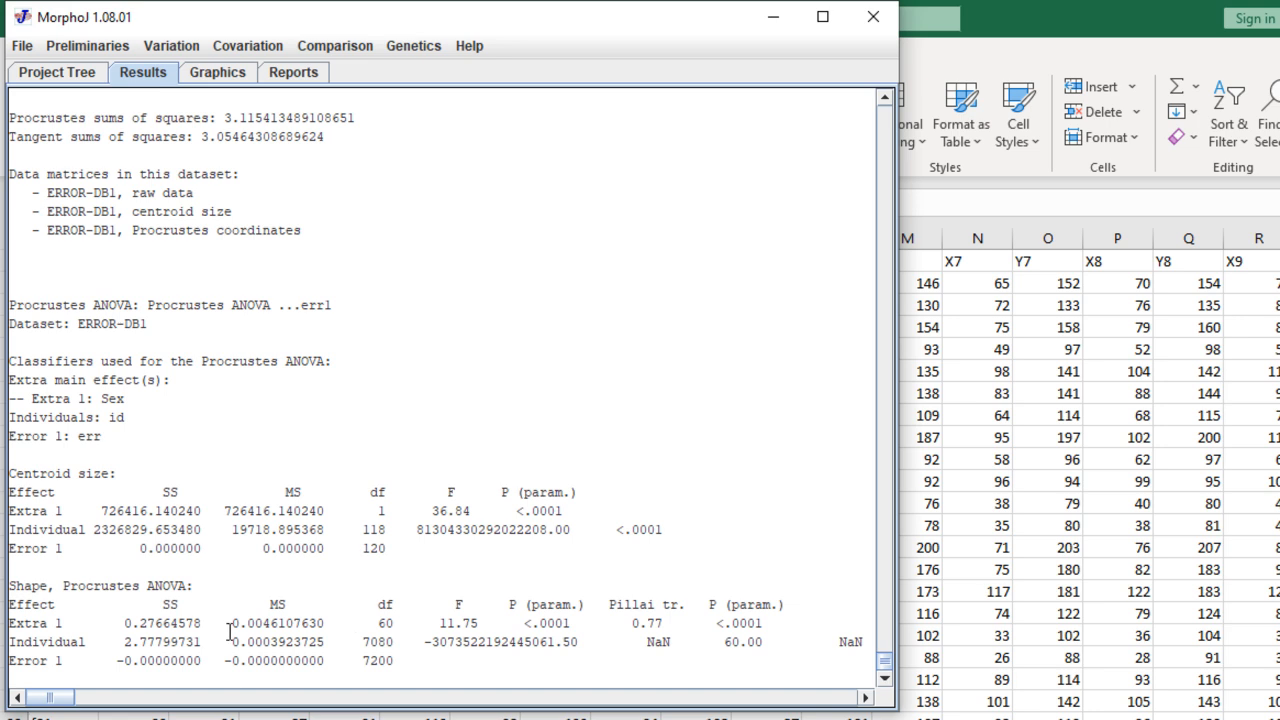